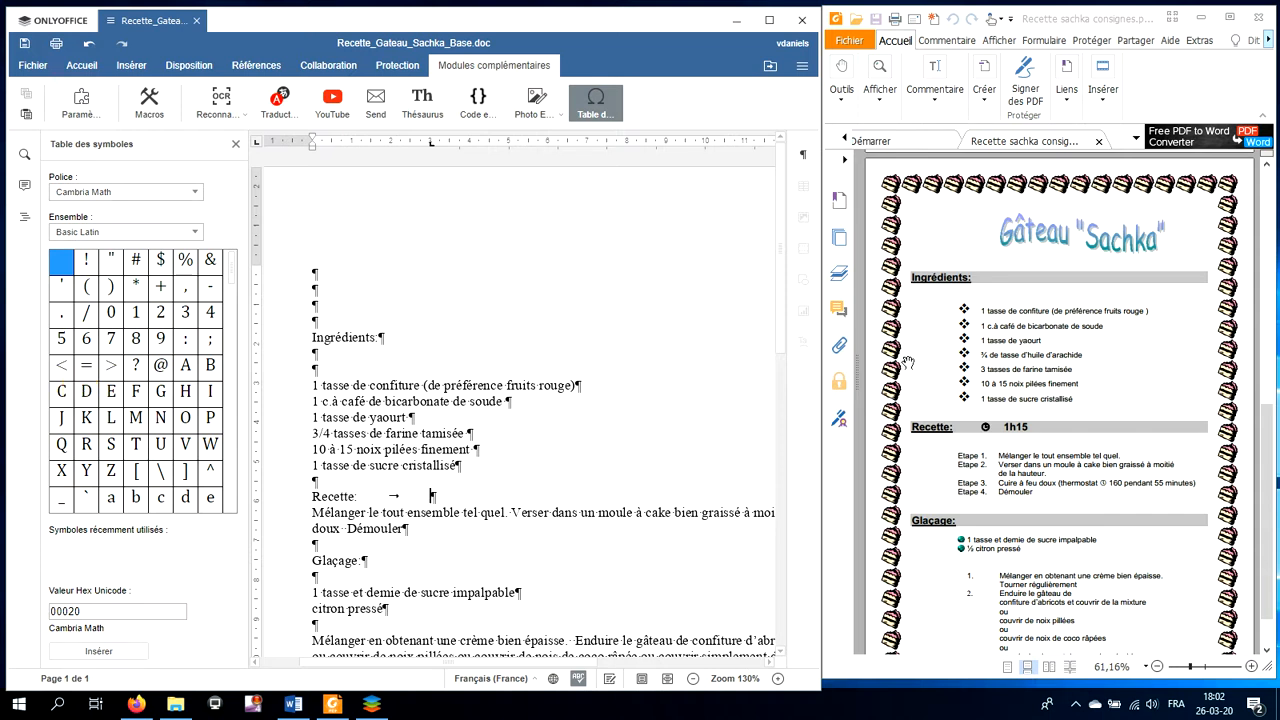
Set the symbol table's font to Wingdings.
{"action": "left_click", "coordinate": [988, 428]}
{"action": "left_click", "coordinate": [543, 66]}
{"action": "left_click", "coordinate": [590, 114]}
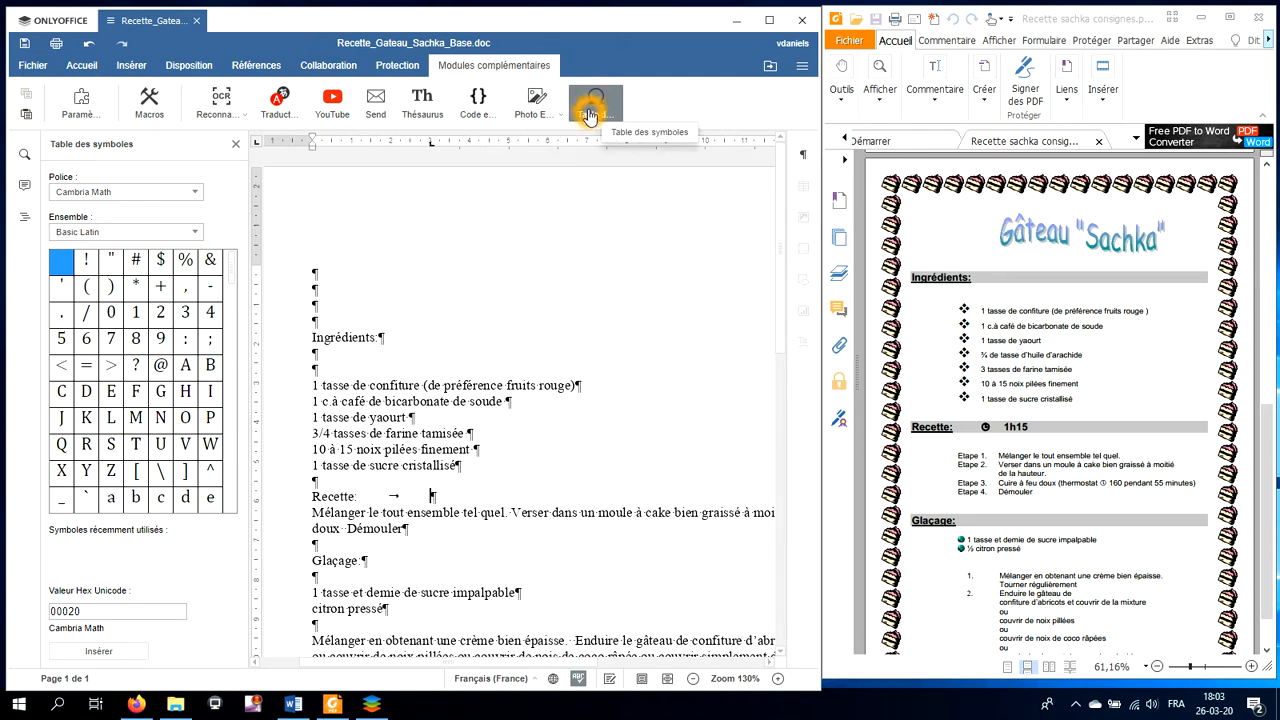
{"action": "left_click", "coordinate": [275, 237]}
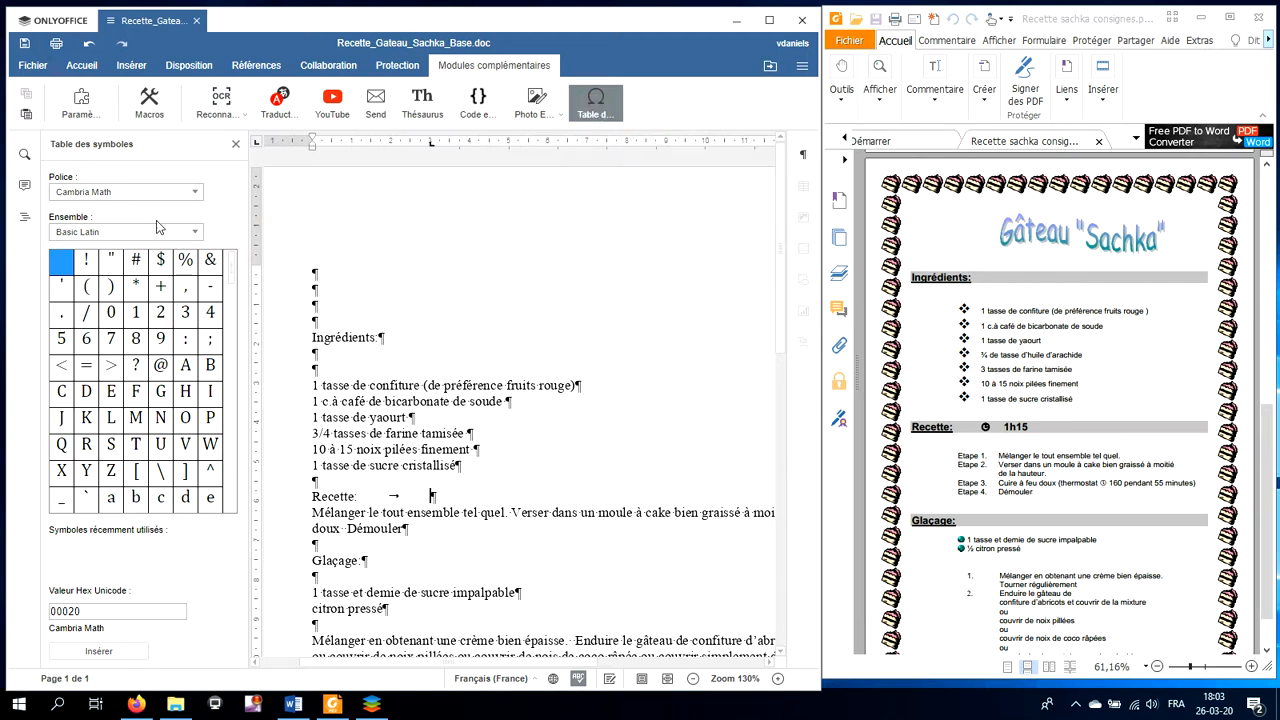
{"action": "left_click", "coordinate": [196, 193]}
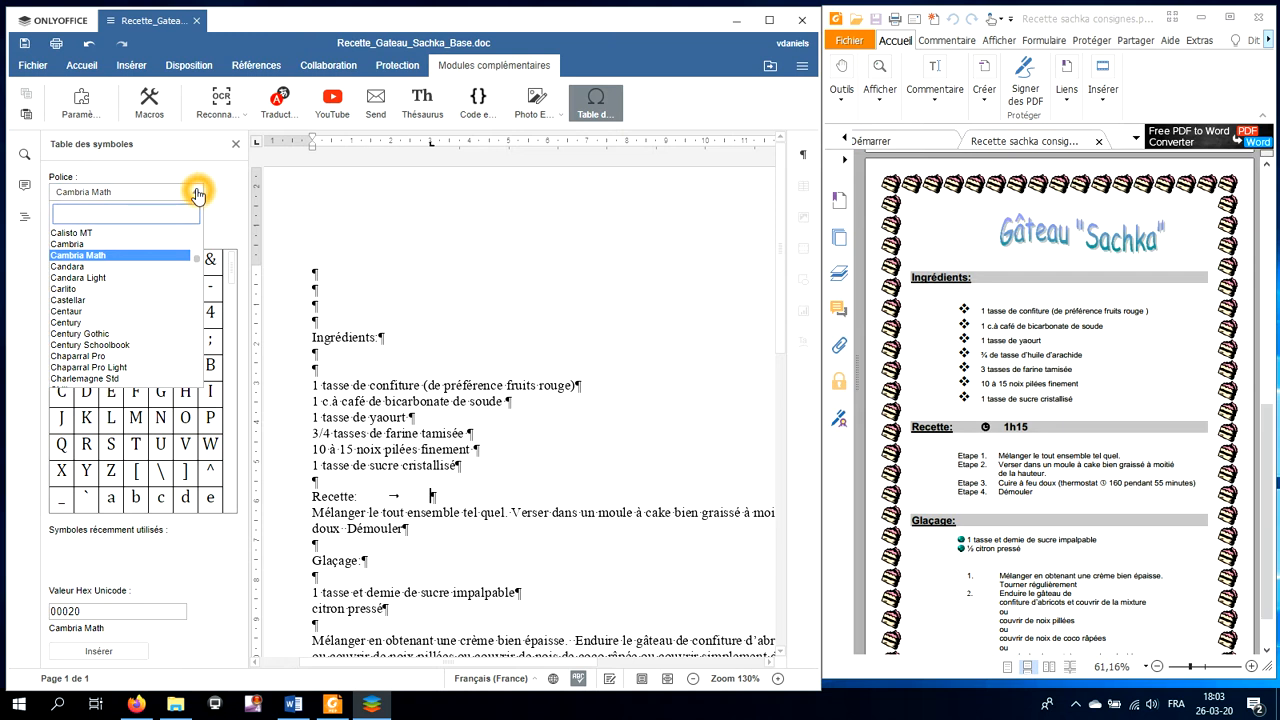
{"action": "type", "text": "win"}
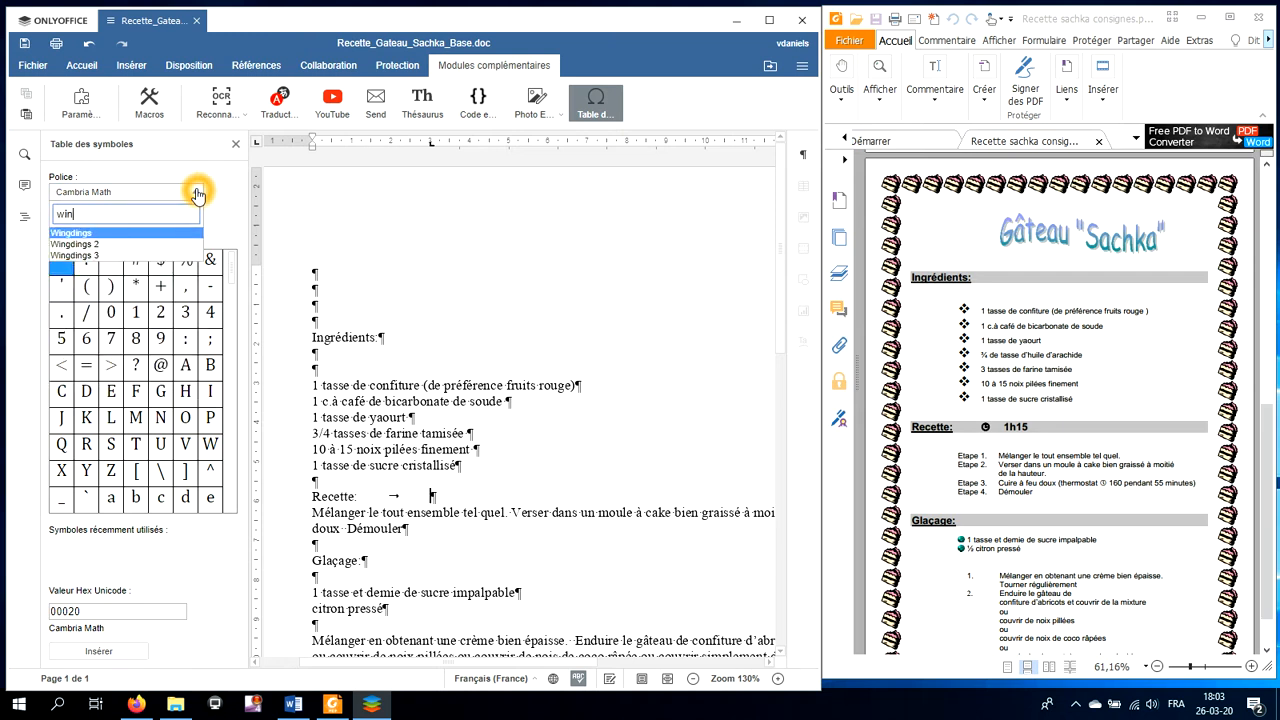
{"action": "left_click", "coordinate": [152, 234]}
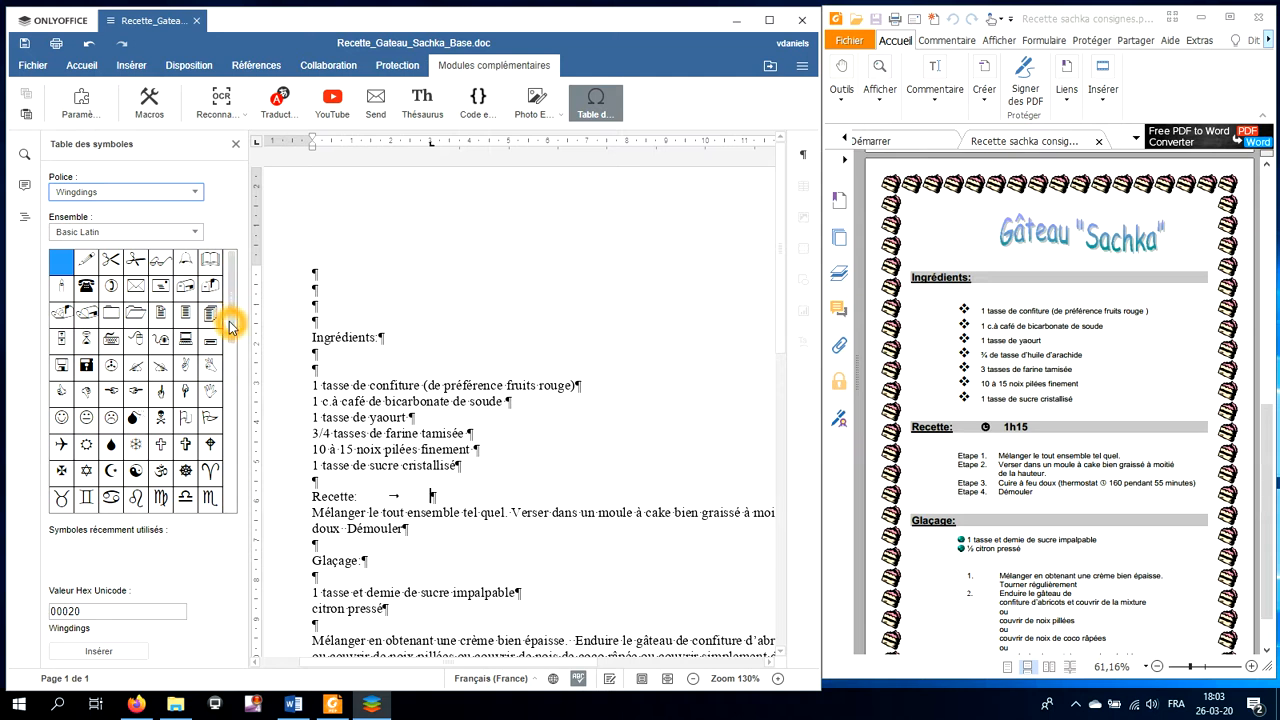
Insert the Wingdings clock symbol with hex code 000B8 after the tab on the "Recette:" line.
{"action": "scroll", "coordinate": [229, 348], "scroll_direction": "down", "scroll_amount": 1}
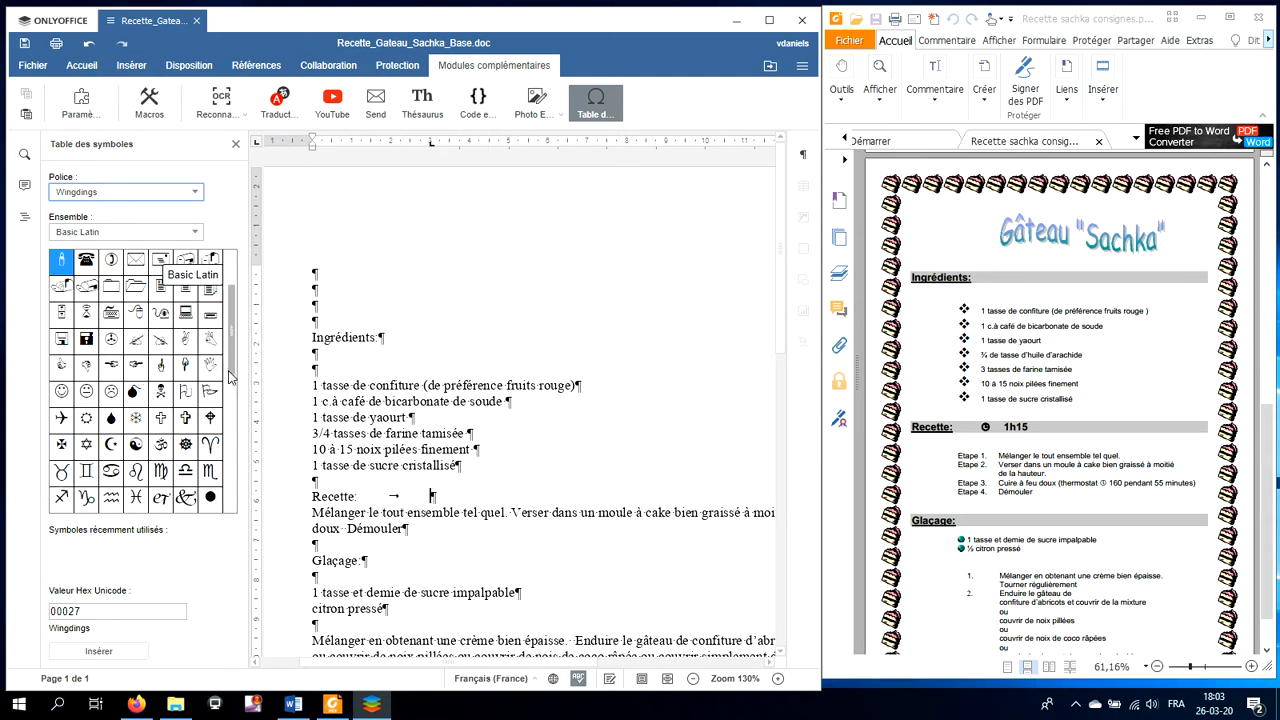
{"action": "left_click_drag", "start_coordinate": [229, 385], "coordinate": [229, 428]}
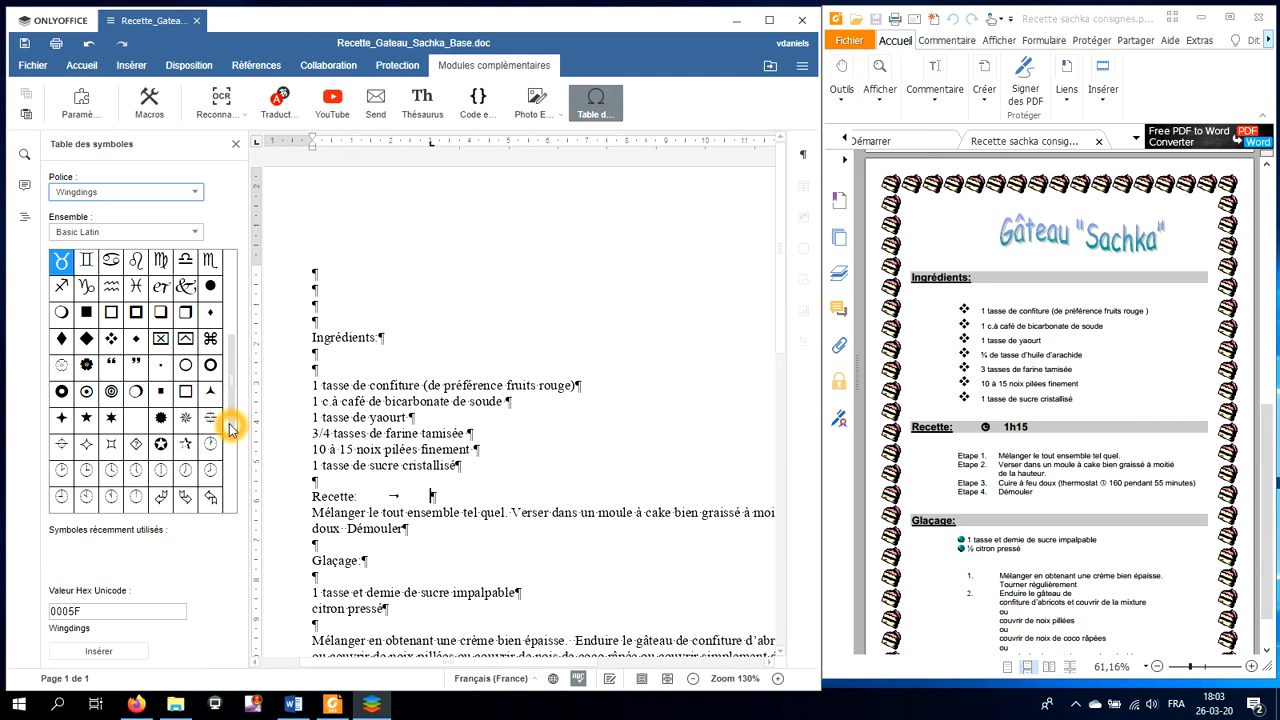
{"action": "left_click", "coordinate": [66, 472]}
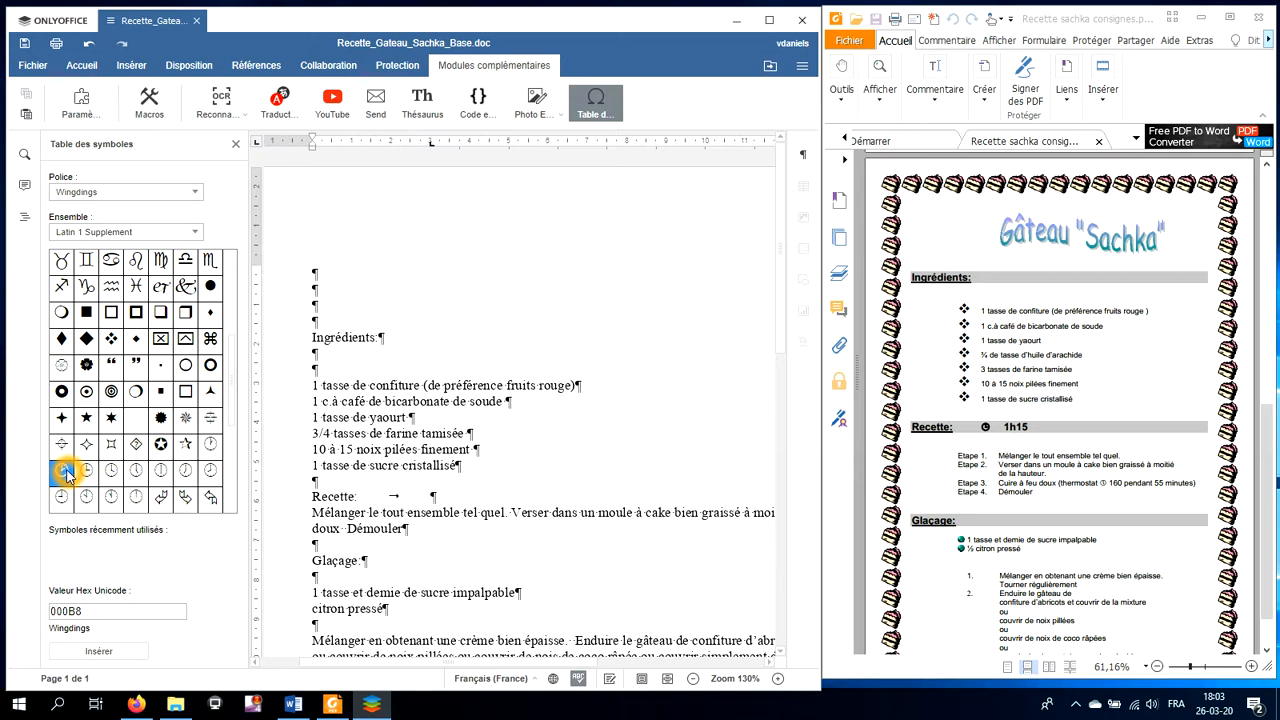
{"action": "left_click", "coordinate": [101, 652]}
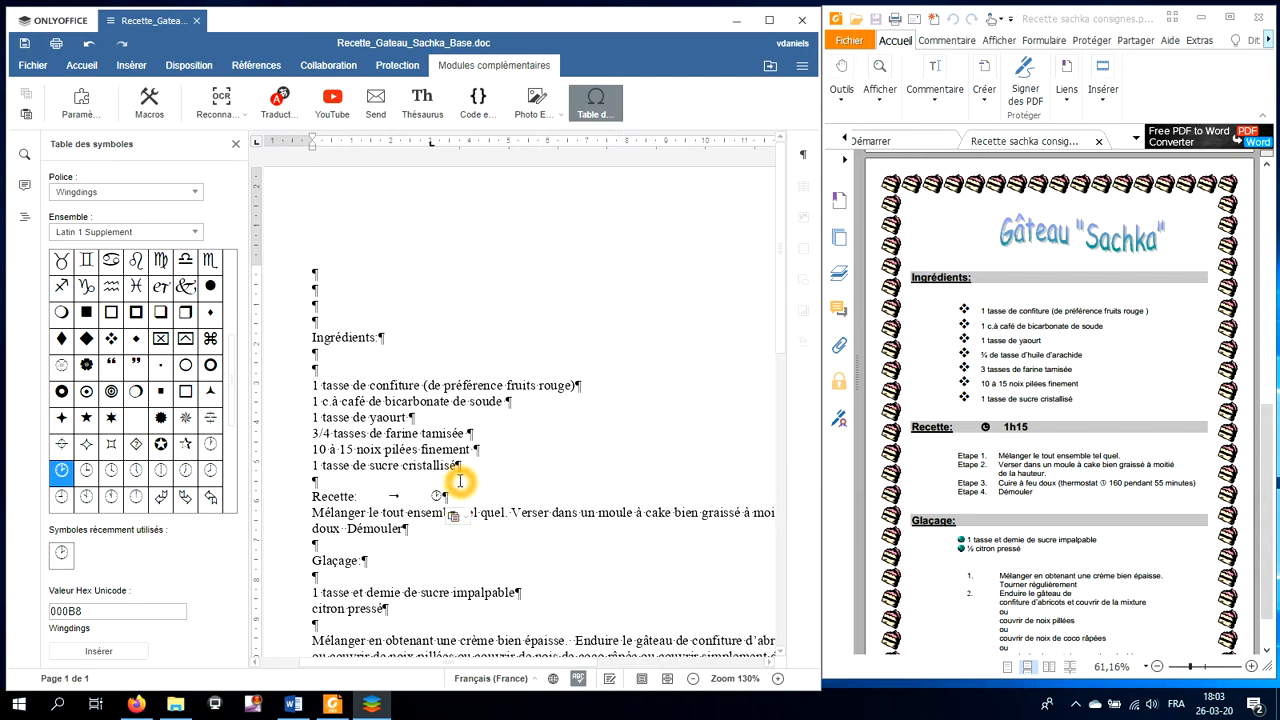
Add a tab after the clock symbol and place a left tab stop at about 4.75 cm for the "Recette:" line.
{"action": "key", "text": "Tab"}
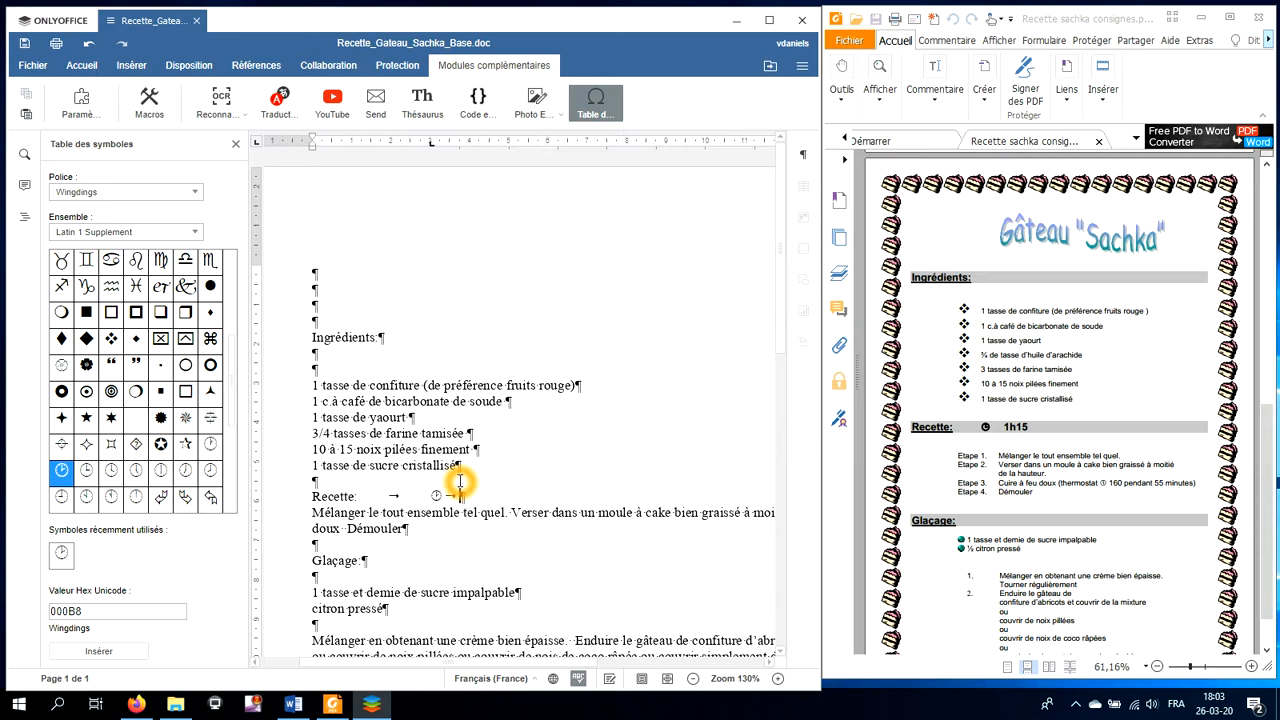
{"action": "left_click", "coordinate": [498, 144]}
{"action": "left_click", "coordinate": [258, 145]}
{"action": "left_click", "coordinate": [258, 146]}
{"action": "left_click", "coordinate": [258, 146]}
{"action": "left_click", "coordinate": [258, 146]}
{"action": "left_click", "coordinate": [258, 146]}
{"action": "left_click", "coordinate": [258, 146]}
{"action": "left_click", "coordinate": [258, 146]}
{"action": "left_click", "coordinate": [258, 146]}
{"action": "left_click", "coordinate": [258, 146]}
{"action": "left_click", "coordinate": [259, 146]}
{"action": "left_click", "coordinate": [260, 147]}
{"action": "left_click", "coordinate": [260, 146]}
Enter the preparation time 1h15 at the end of the "Recette:" line.
{"action": "left_click", "coordinate": [337, 339]}
{"action": "type", "text": "1h"}
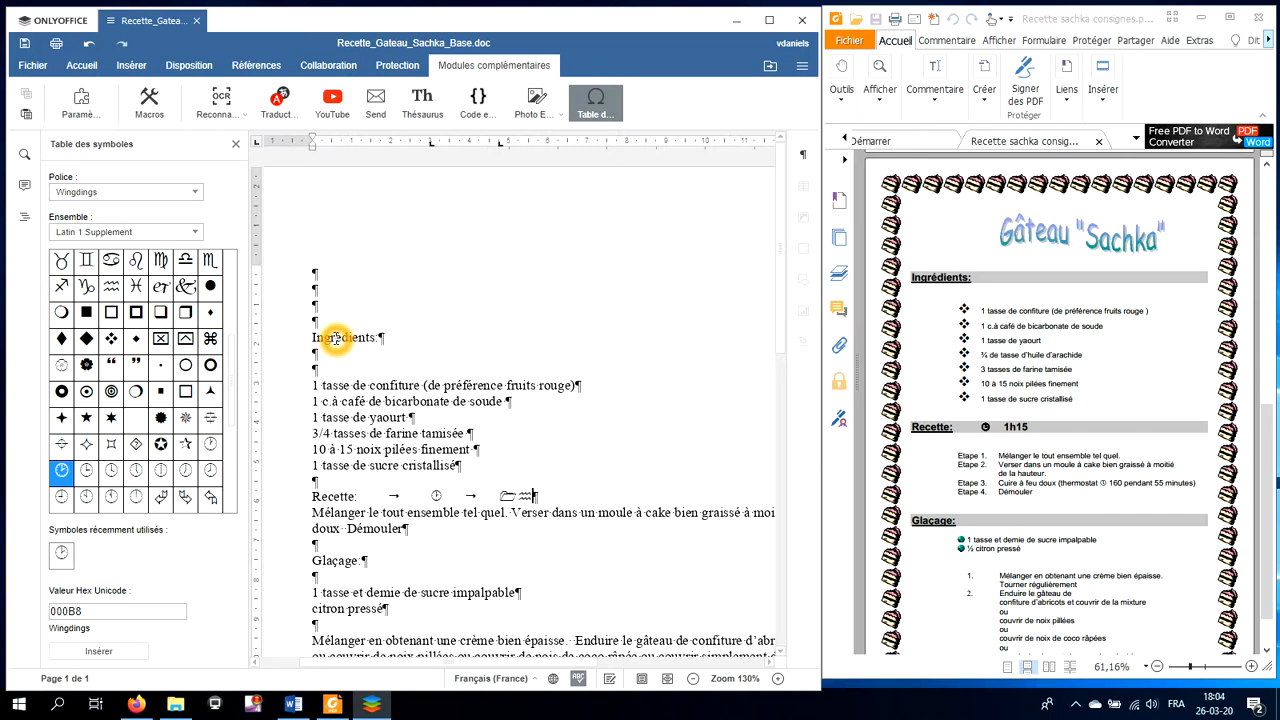
{"action": "type", "text": "15"}
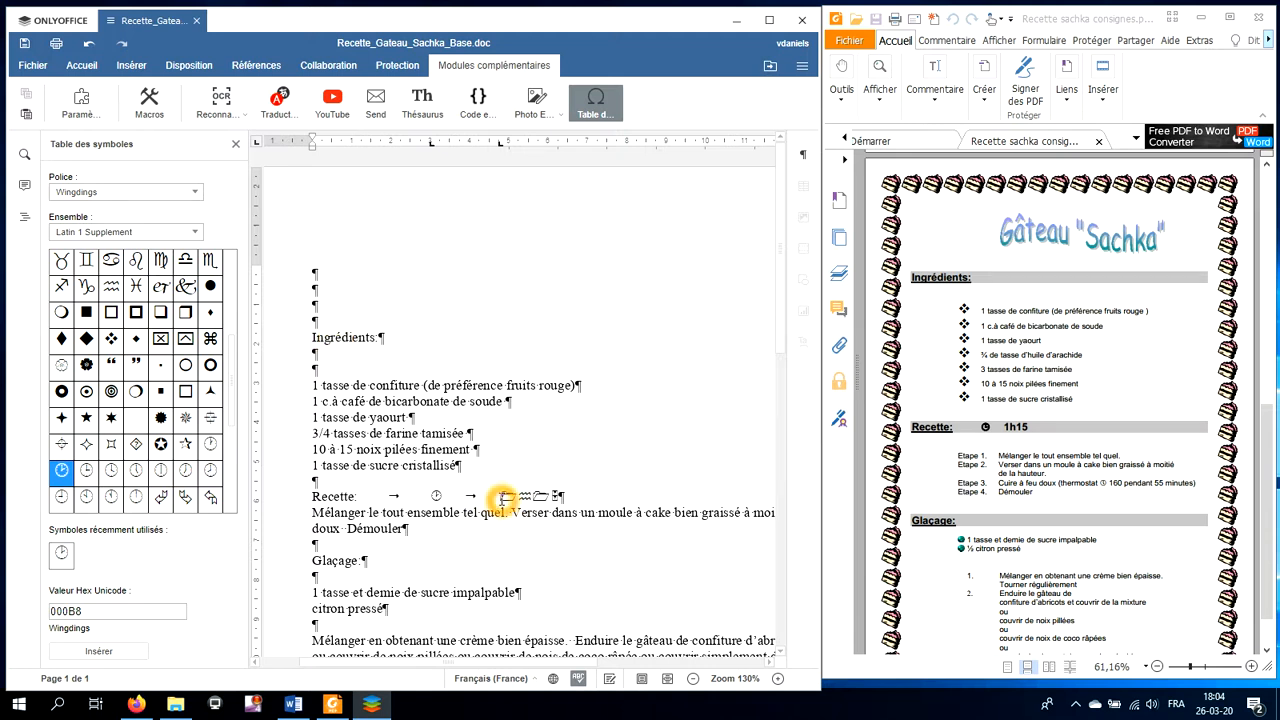
Change the font of the preparation time on the "Recette:" line to Arial.
{"action": "left_click_drag", "start_coordinate": [516, 499], "coordinate": [547, 499]}
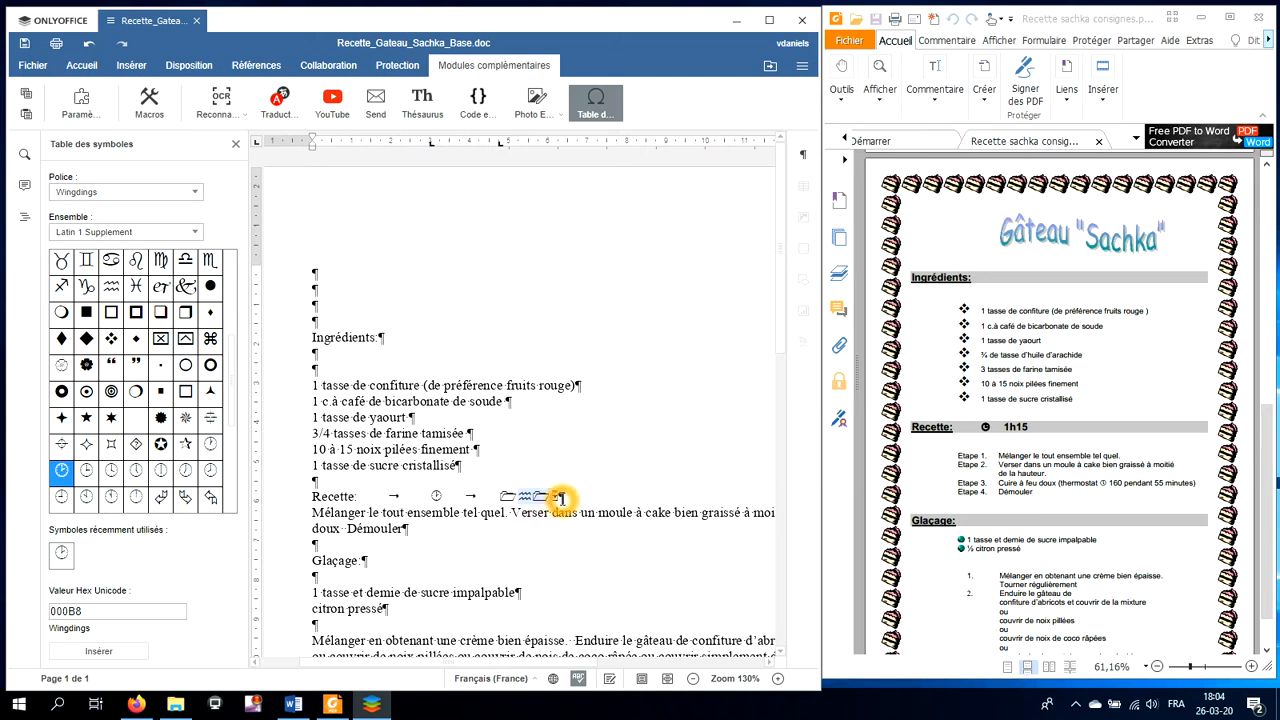
{"action": "left_click", "coordinate": [518, 488]}
{"action": "left_click", "coordinate": [500, 495]}
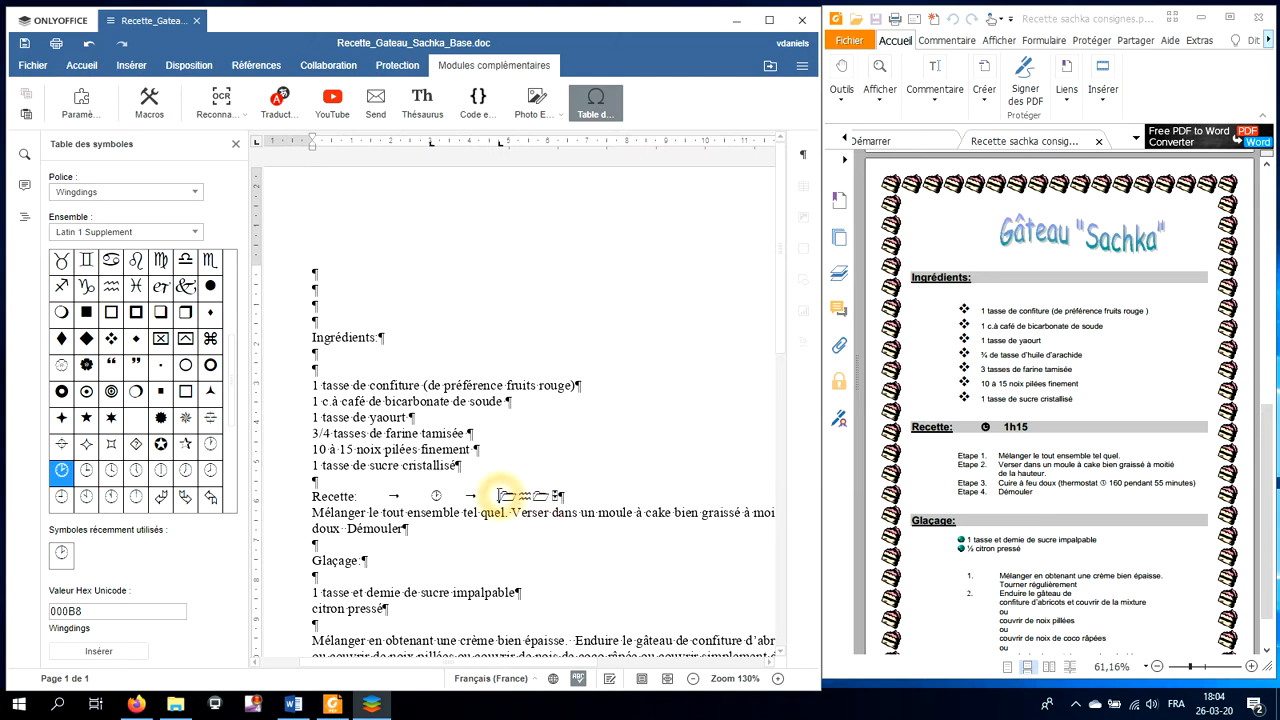
{"action": "key", "text": "shift+Right"}
{"action": "key", "text": "shift+Right"}
{"action": "key", "text": "shift+Right"}
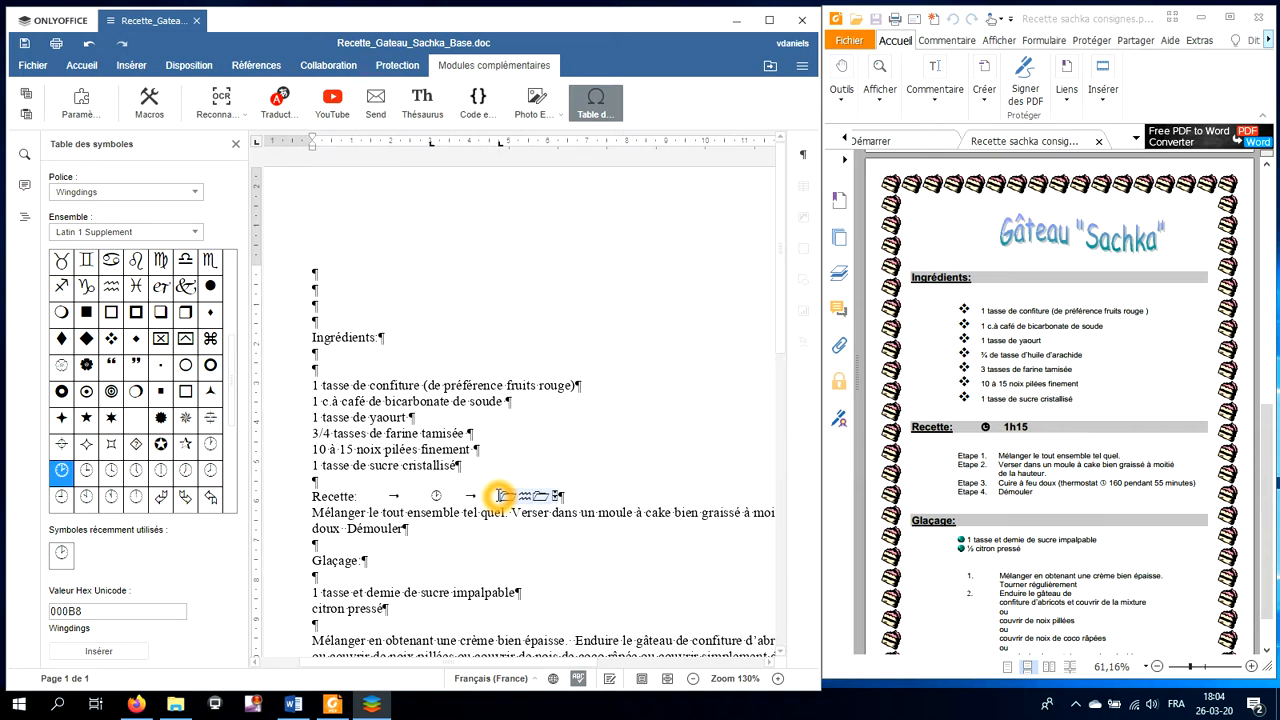
{"action": "left_click", "coordinate": [83, 65]}
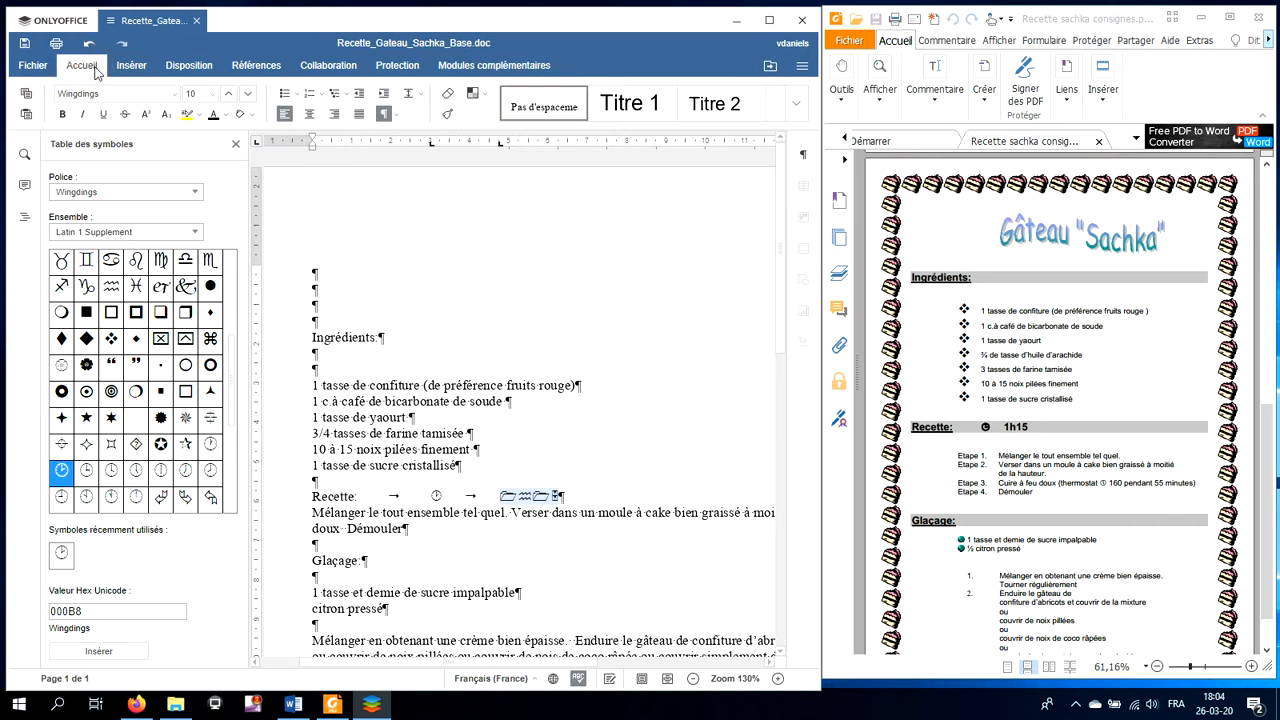
{"action": "left_click", "coordinate": [175, 94]}
{"action": "left_click", "coordinate": [162, 117]}
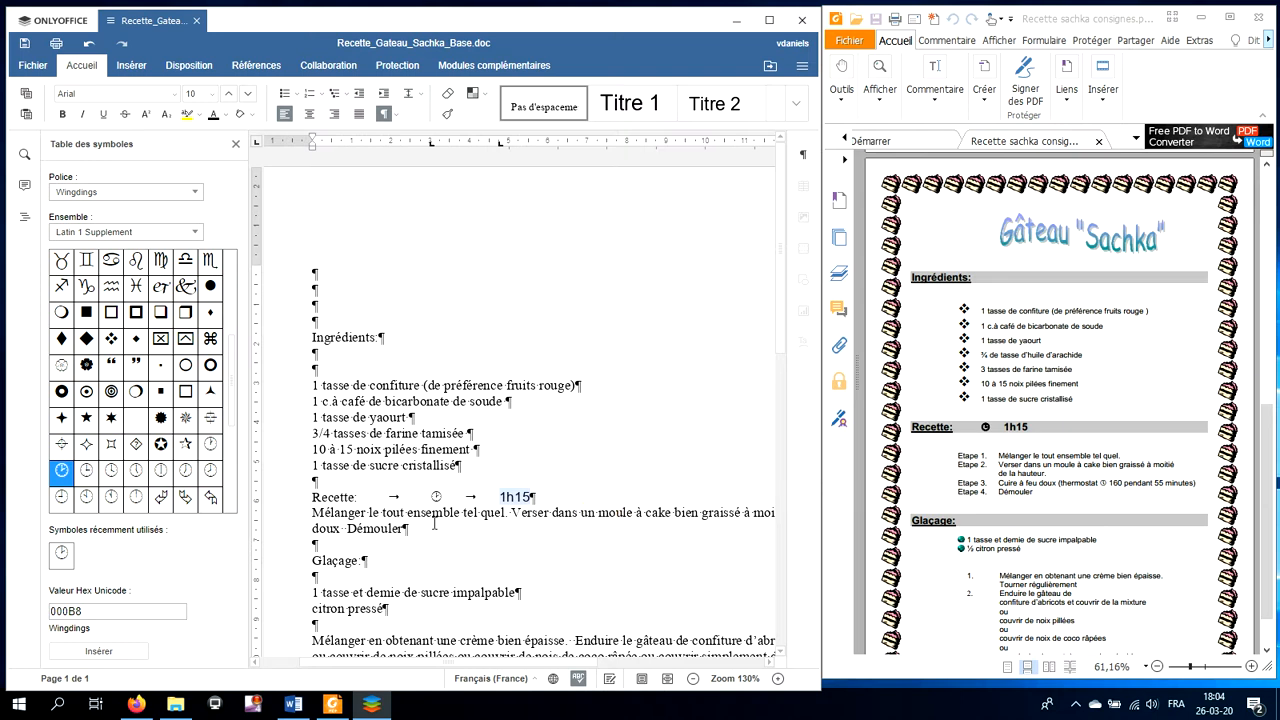
Add an empty line below the "Recette:" line and start new paragraphs at "Verser dans un moule" and "Cuire à feu doux".
{"action": "left_click", "coordinate": [563, 497]}
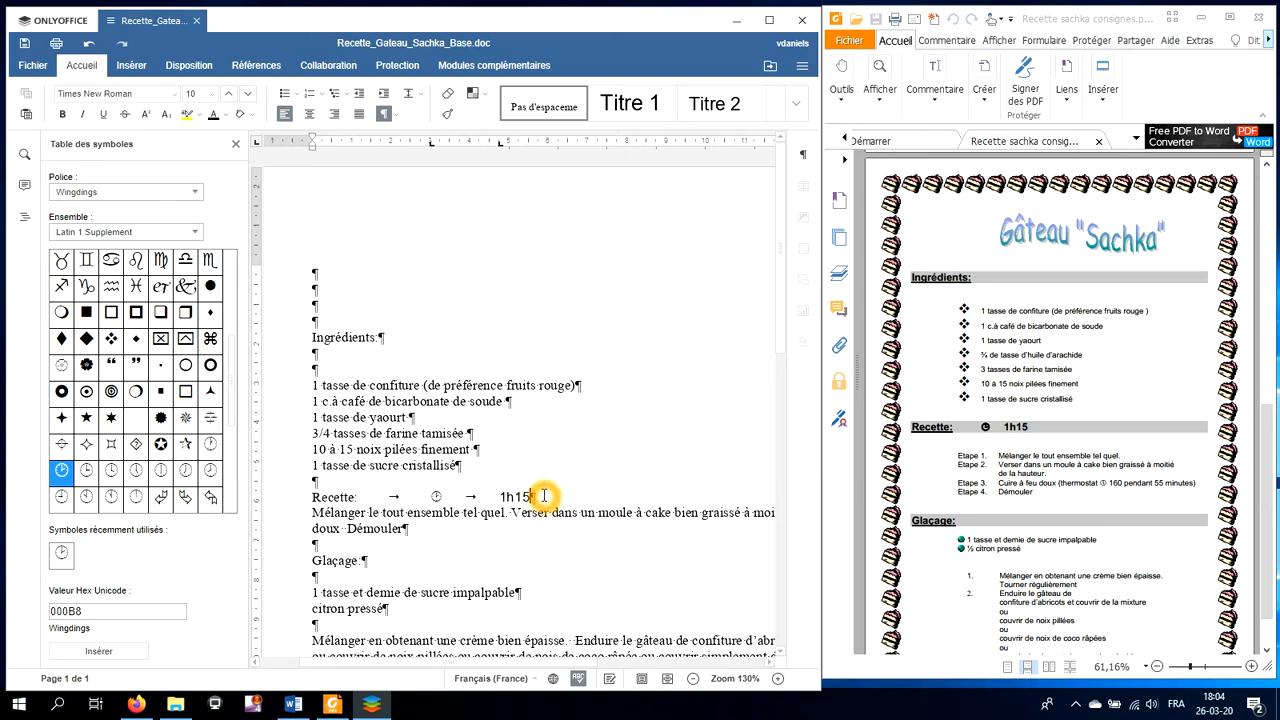
{"action": "key", "text": "Return"}
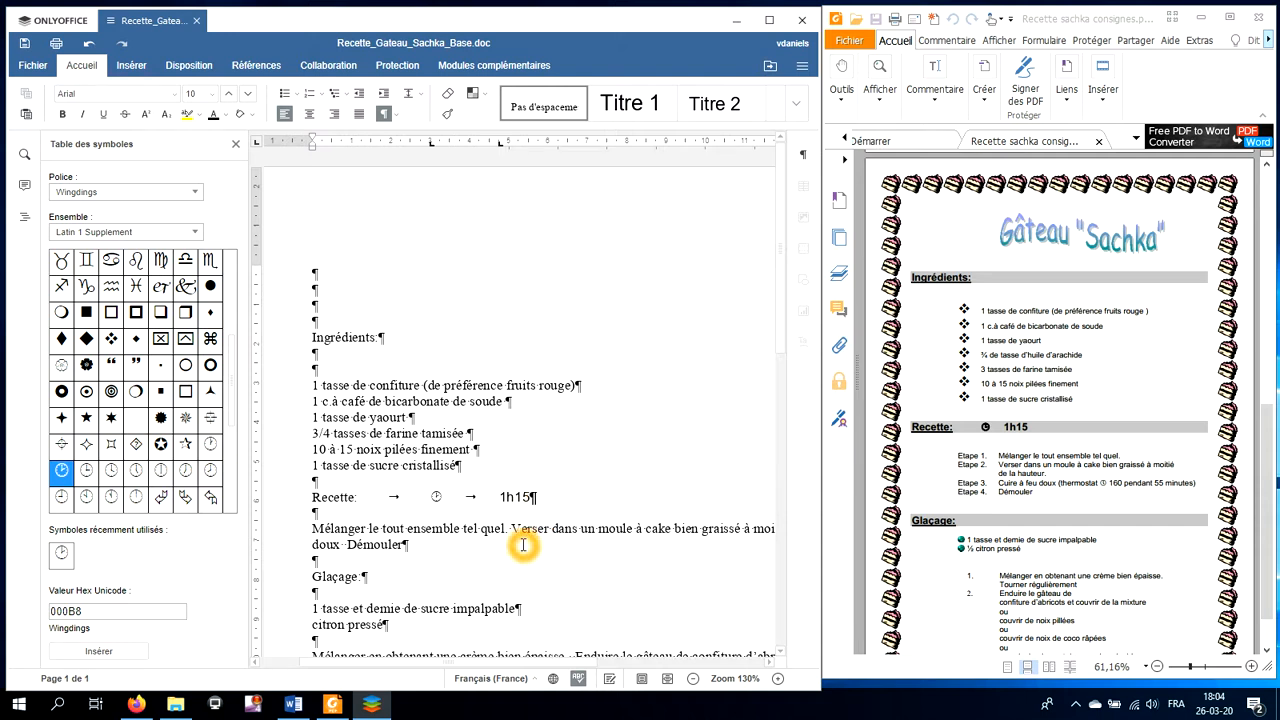
{"action": "left_click", "coordinate": [514, 530]}
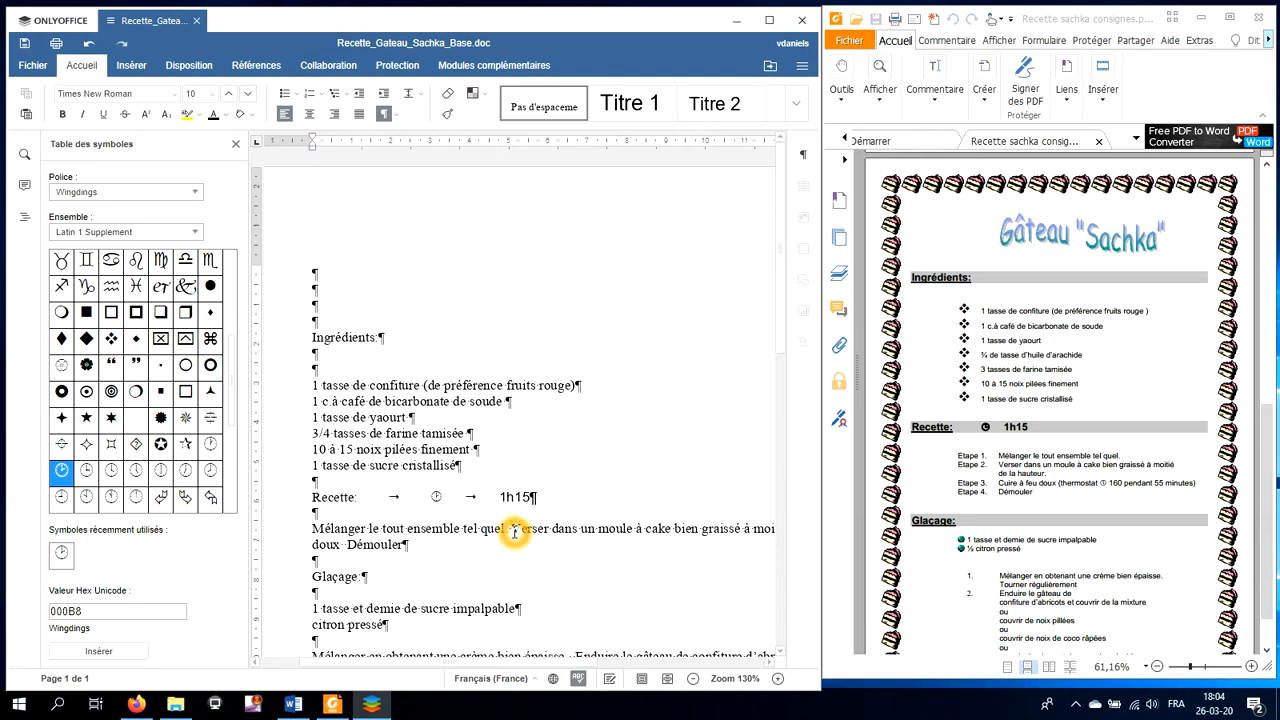
{"action": "key", "text": "Return"}
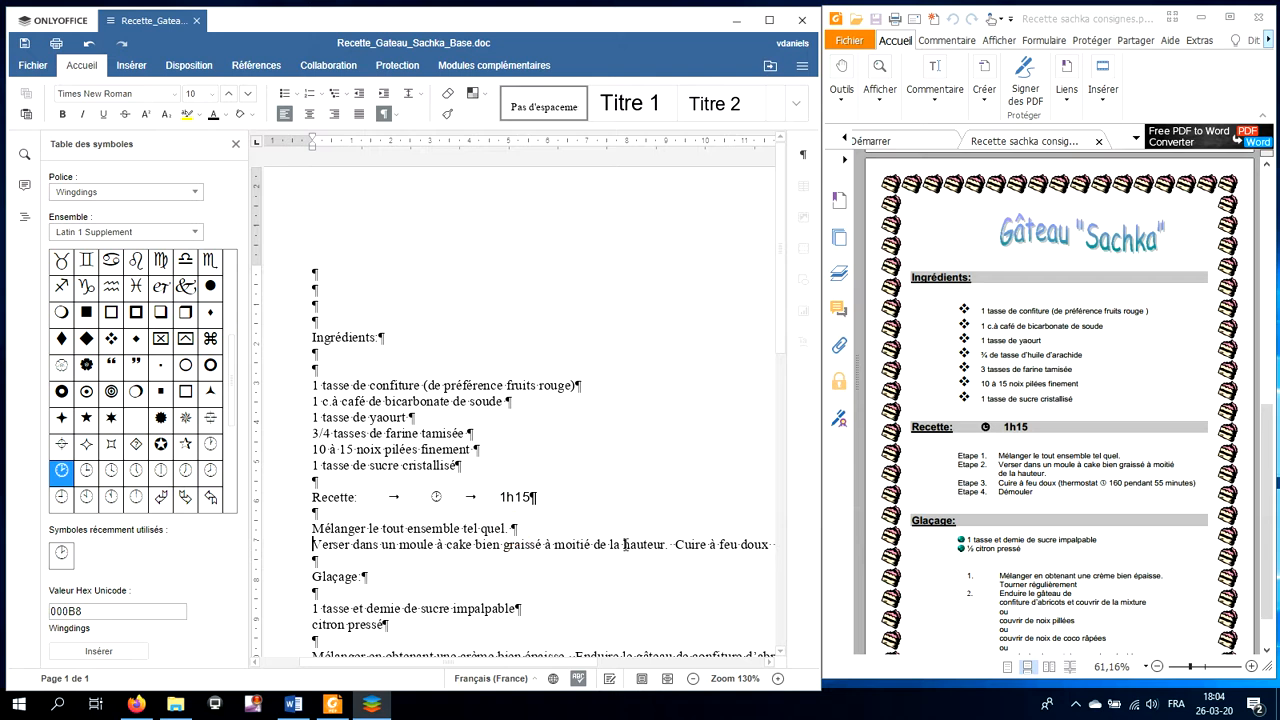
{"action": "left_click", "coordinate": [676, 544]}
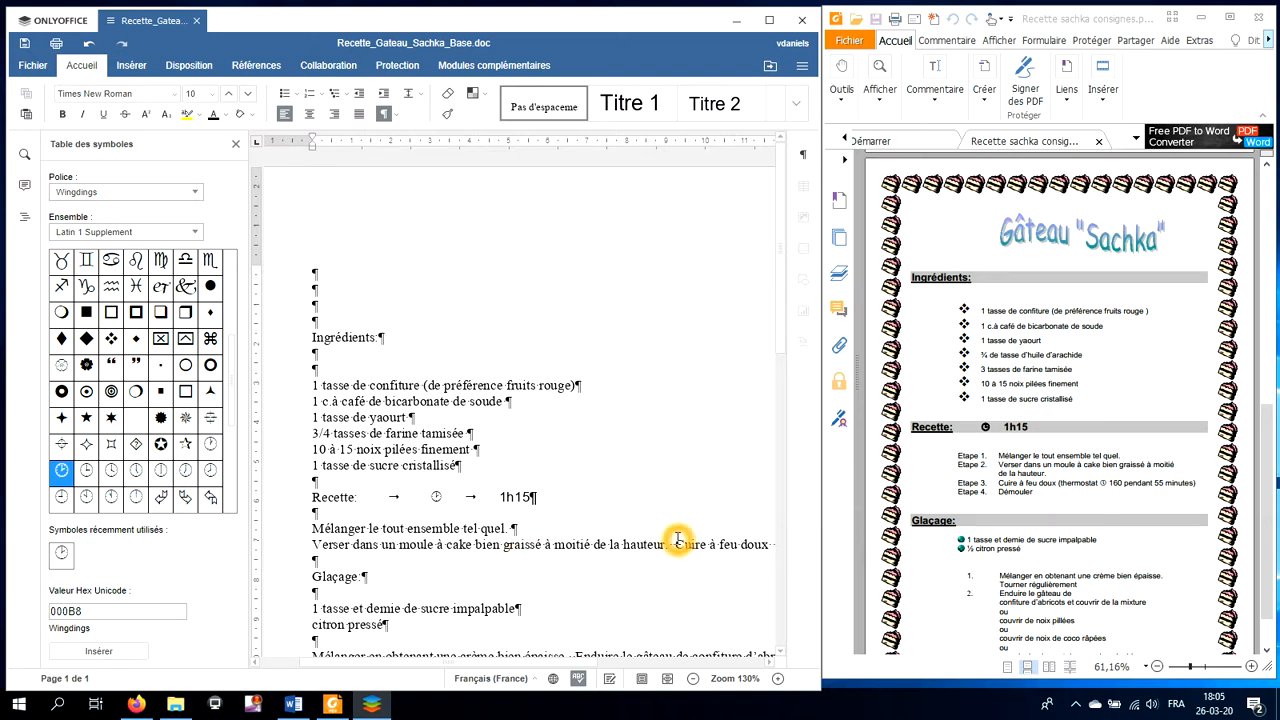
{"action": "key", "text": "Return"}
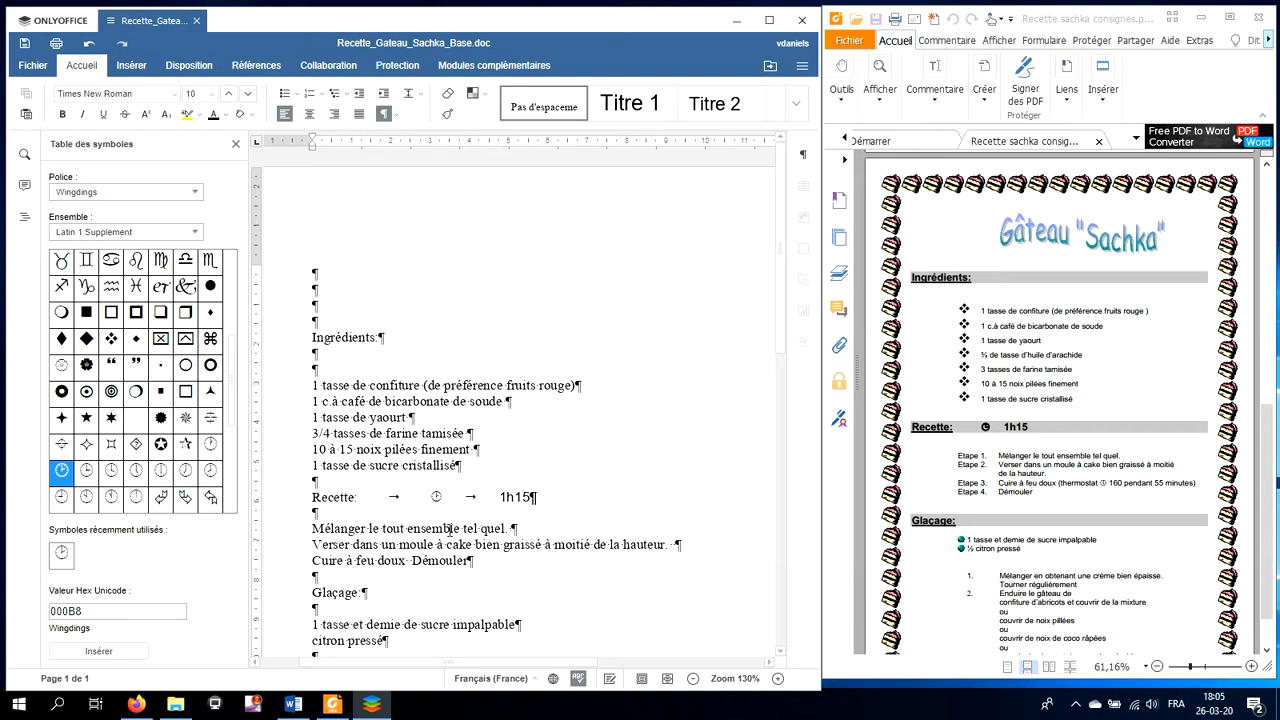
Add "(thermostat" after "Cuire à feu doux", followed by a copy of the clock symbol from the "Recette:" line.
{"action": "left_click_drag", "start_coordinate": [430, 492], "coordinate": [442, 500]}
{"action": "left_click", "coordinate": [469, 559]}
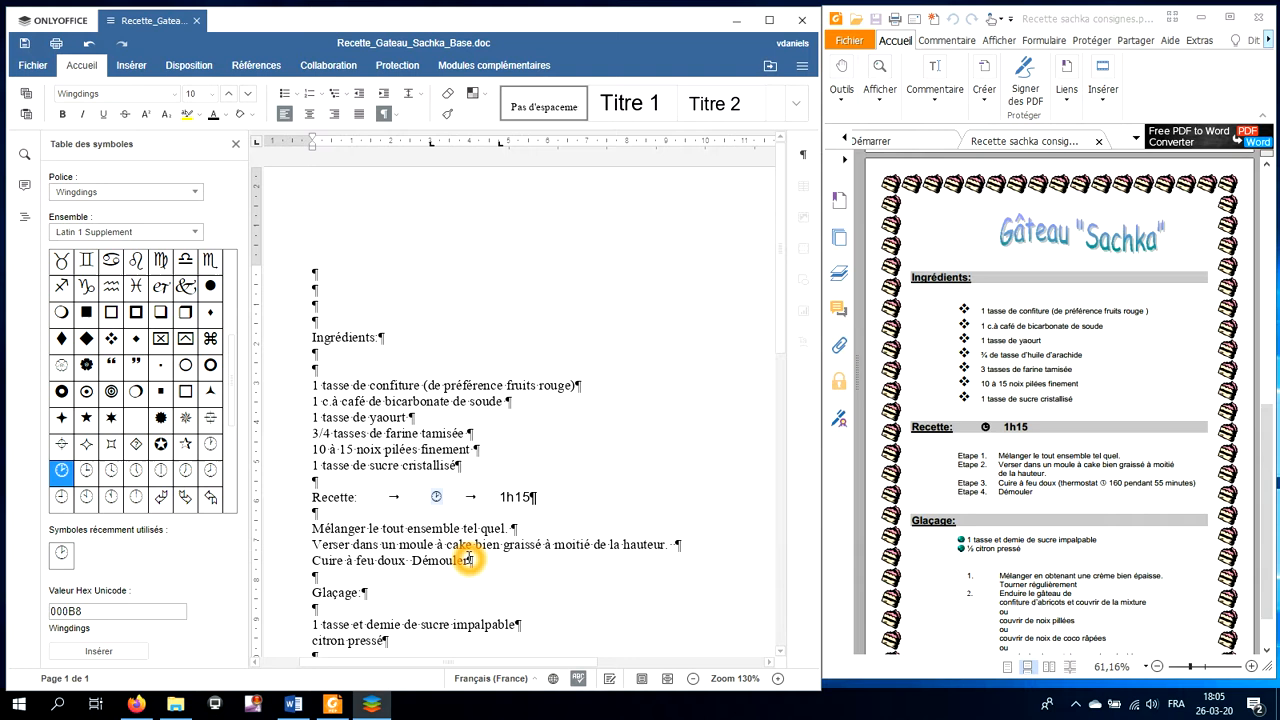
{"action": "left_click", "coordinate": [397, 574]}
{"action": "left_click", "coordinate": [410, 558]}
{"action": "left_click", "coordinate": [411, 556]}
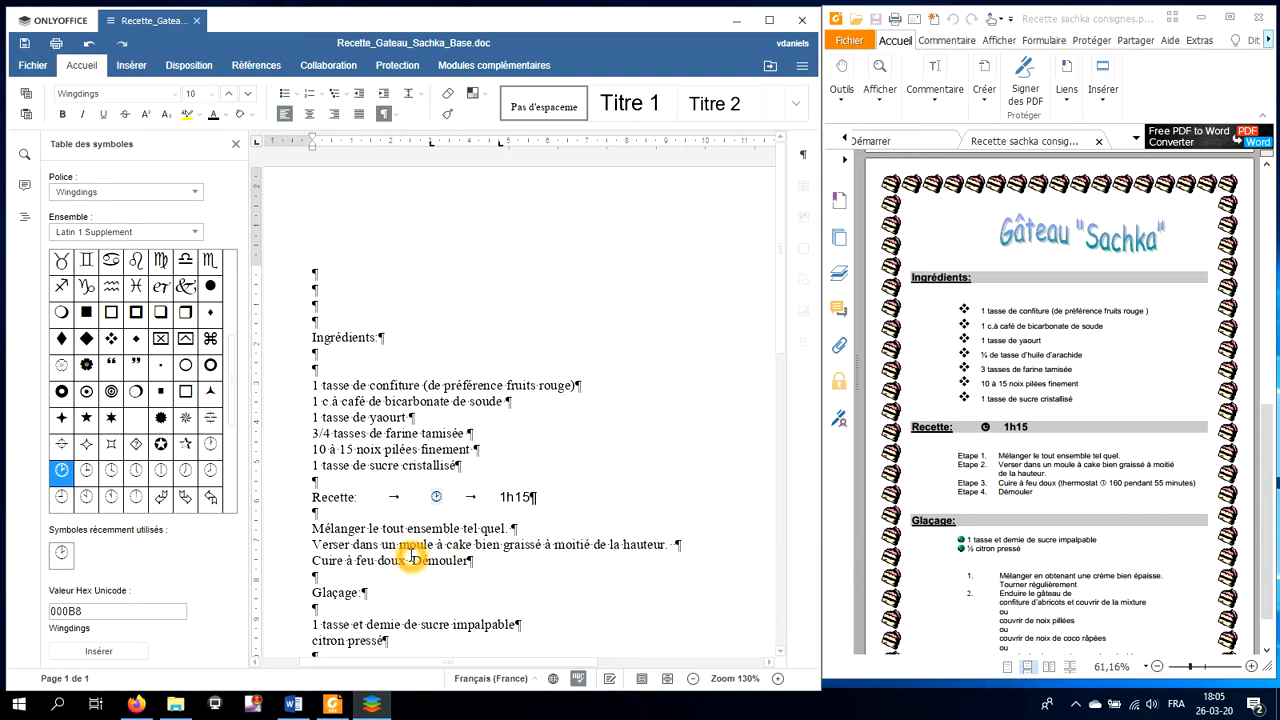
{"action": "left_click", "coordinate": [412, 556]}
{"action": "type", "text": "(therm"}
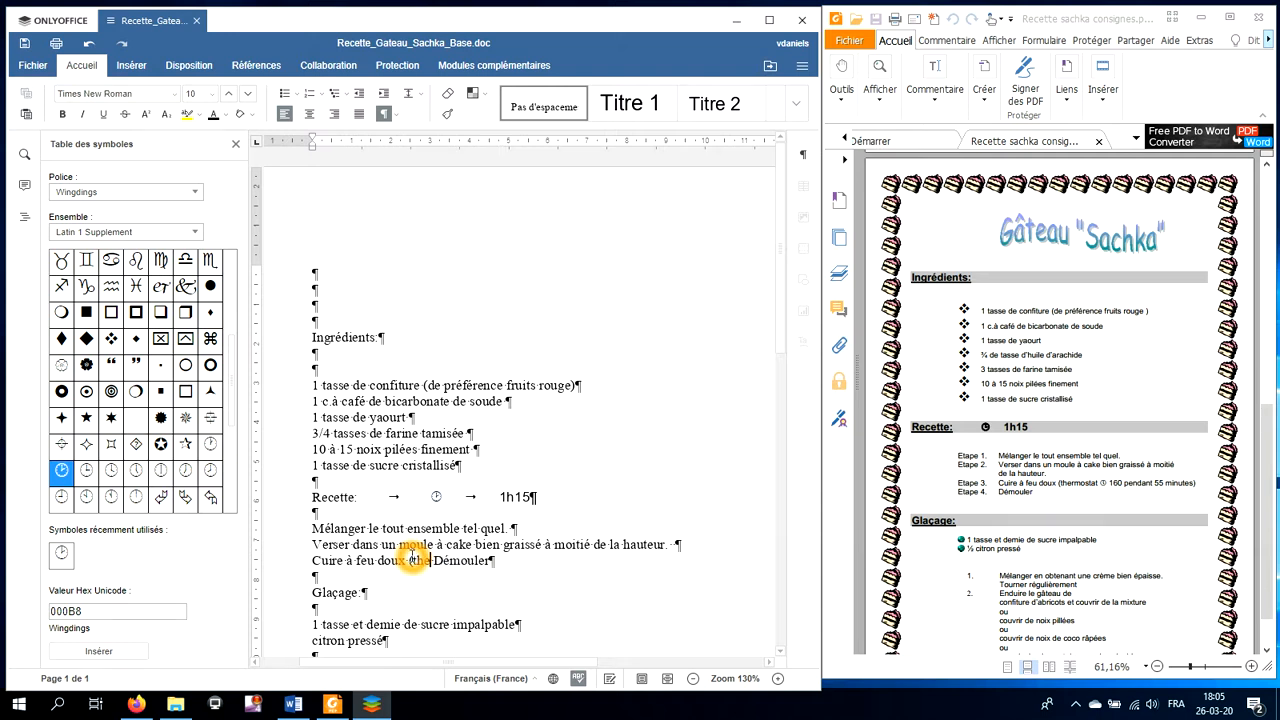
{"action": "type", "text": "ostat"}
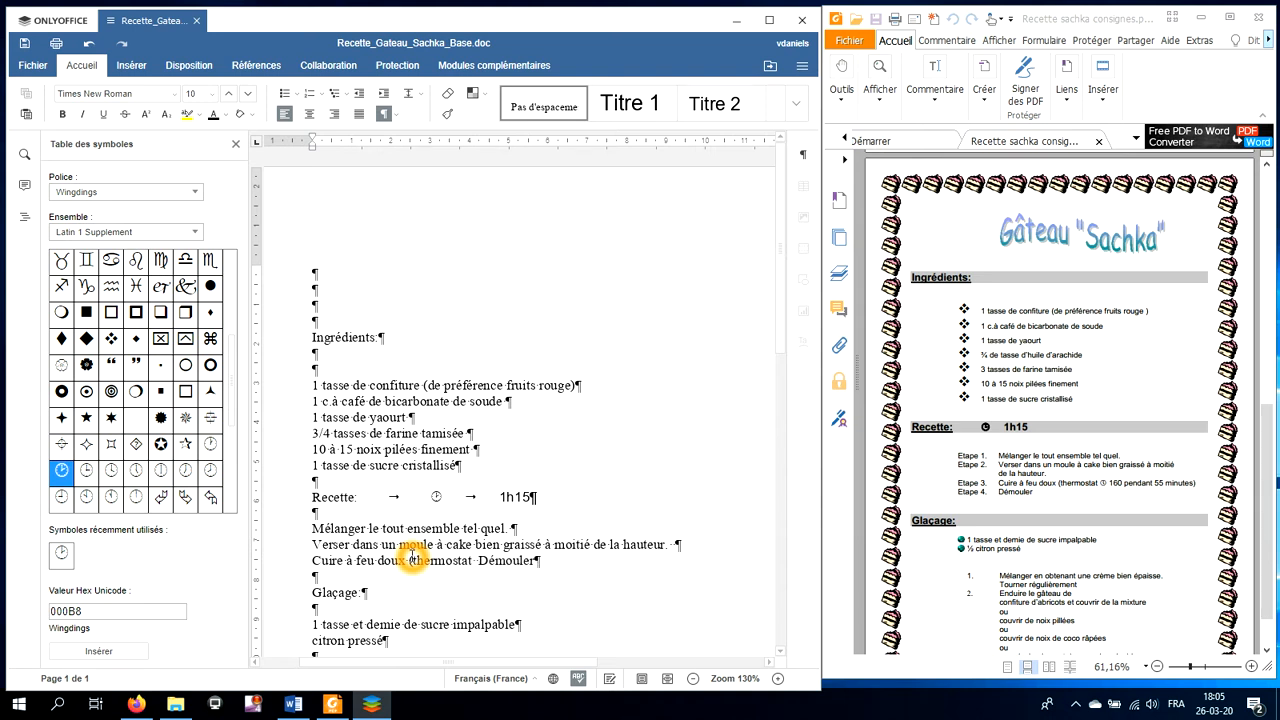
{"action": "key", "text": "ctrl+v"}
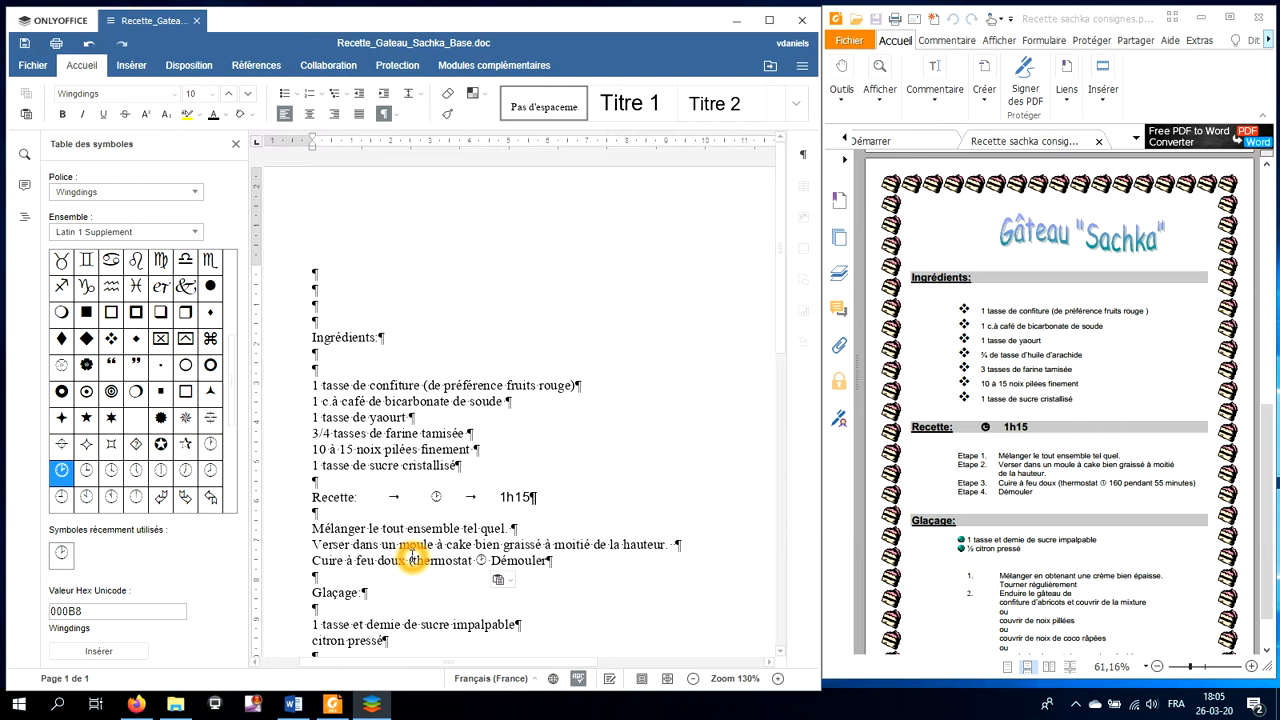
{"action": "key", "text": "ctrl+v"}
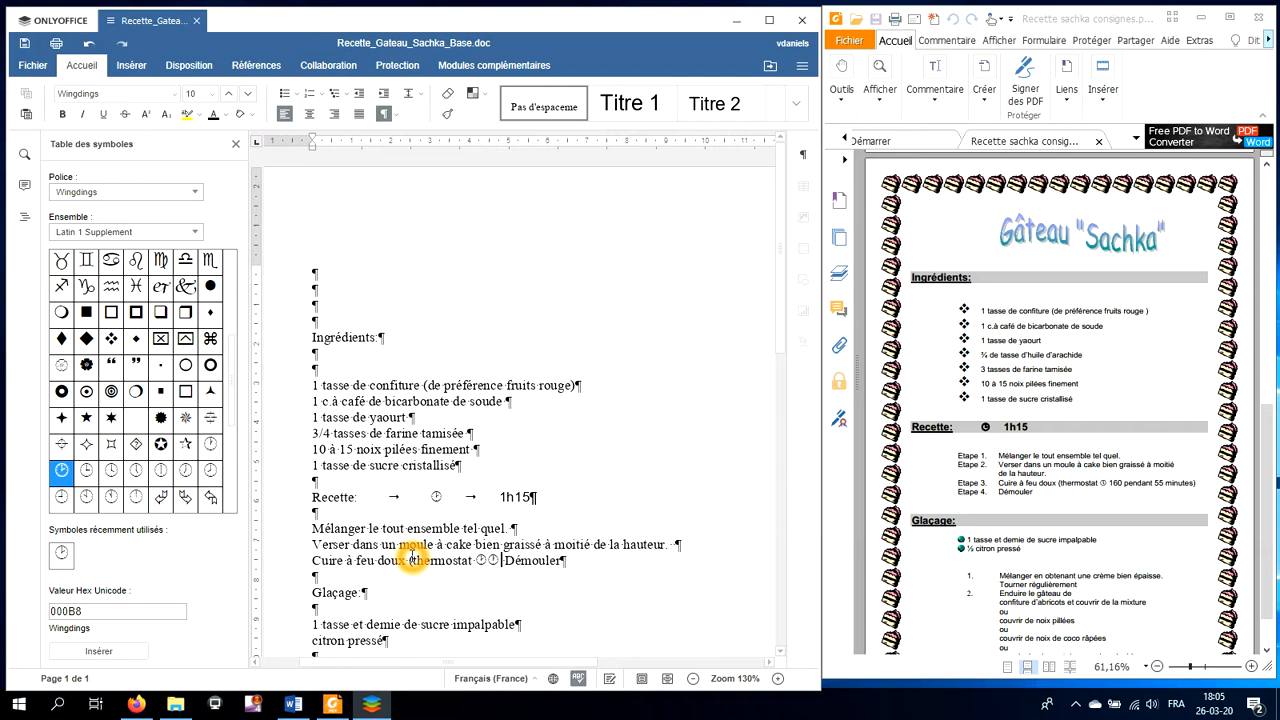
{"action": "type", "text": "160"}
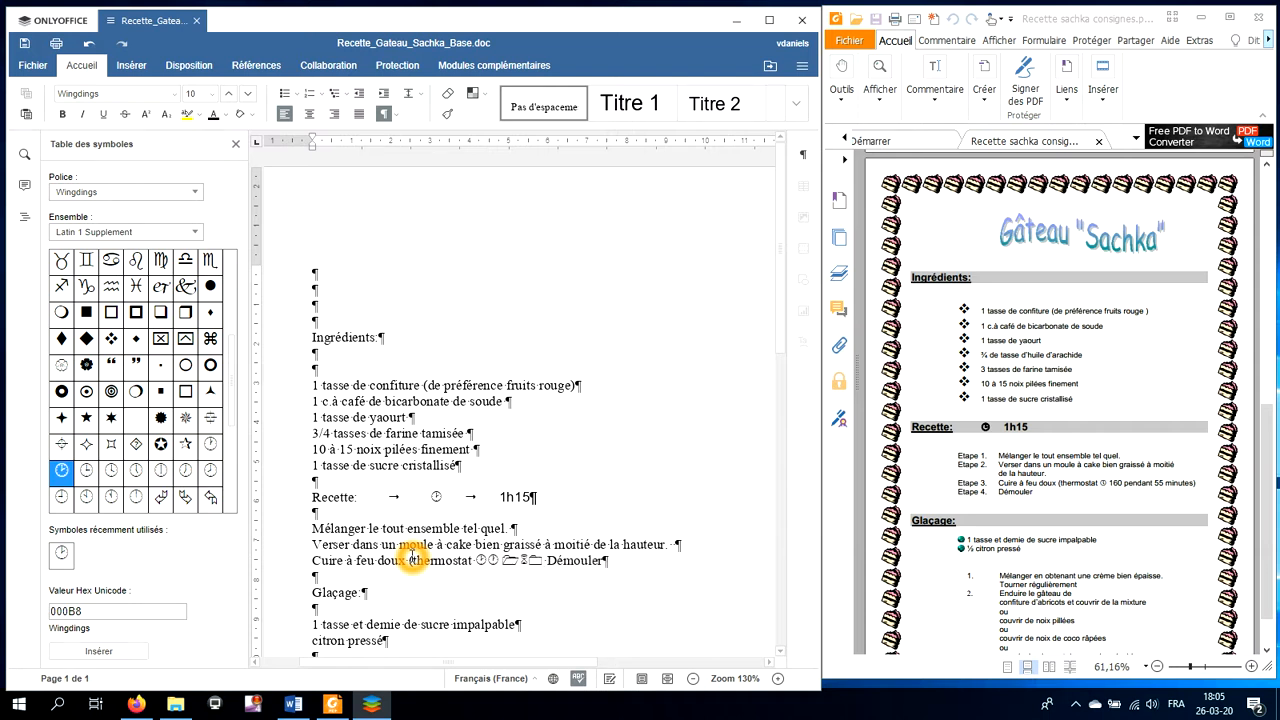
{"action": "key", "text": "BackSpace"}
{"action": "key", "text": "BackSpace"}
{"action": "key", "text": "BackSpace"}
{"action": "key", "text": "BackSpace"}
{"action": "key", "text": "BackSpace"}
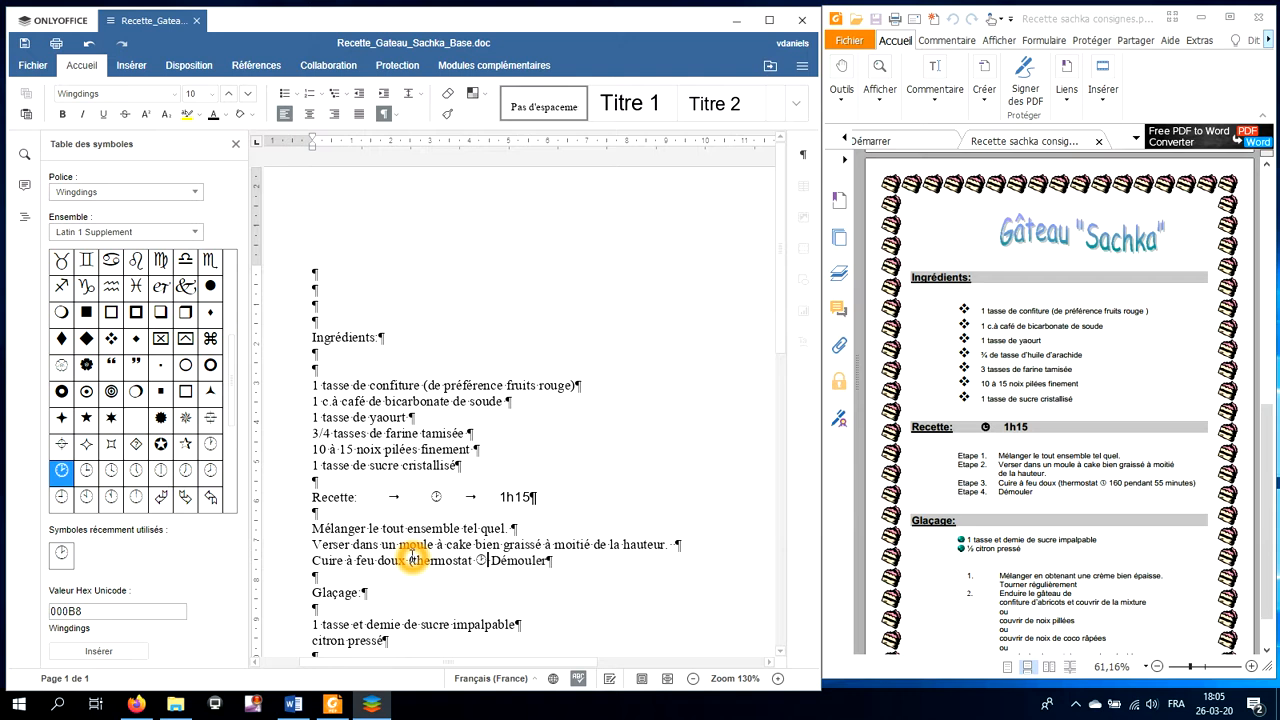
Complete the thermostat note in Arial with "160 pendant 55 minutes)" and move "Démouler" to its own paragraph.
{"action": "left_click", "coordinate": [178, 93]}
{"action": "left_click", "coordinate": [172, 119]}
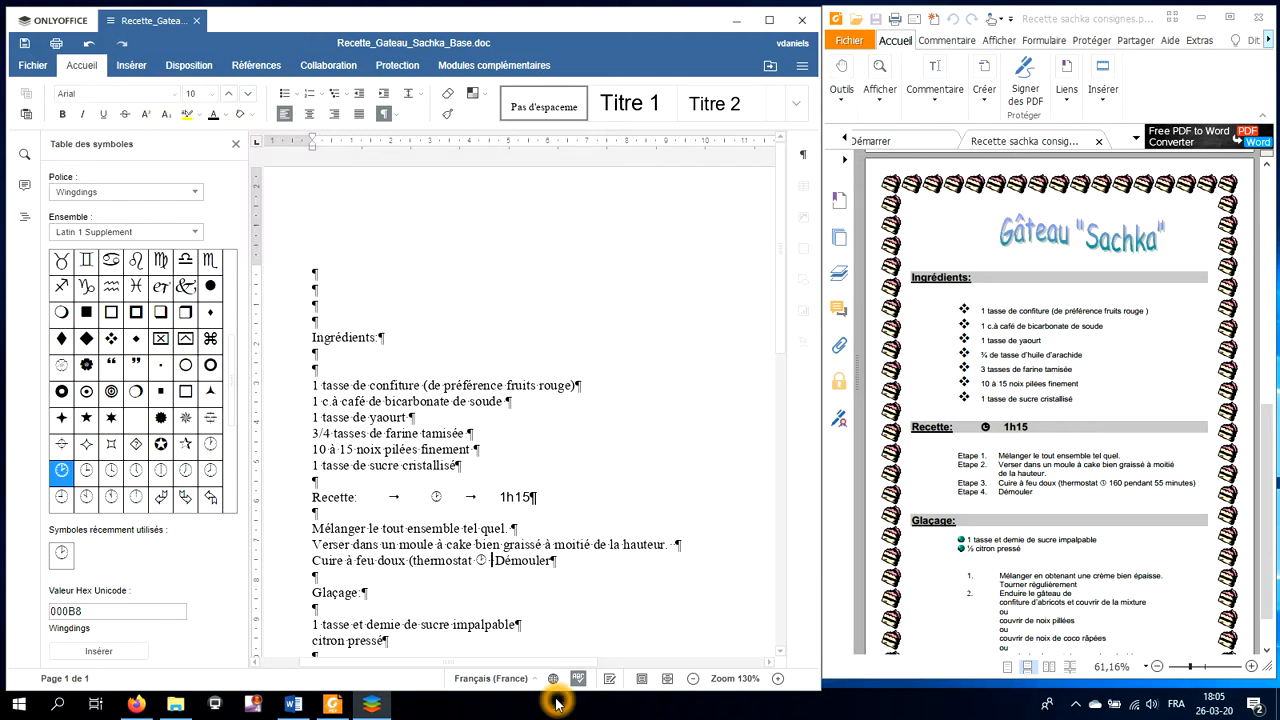
{"action": "type", "text": "160 pendant"}
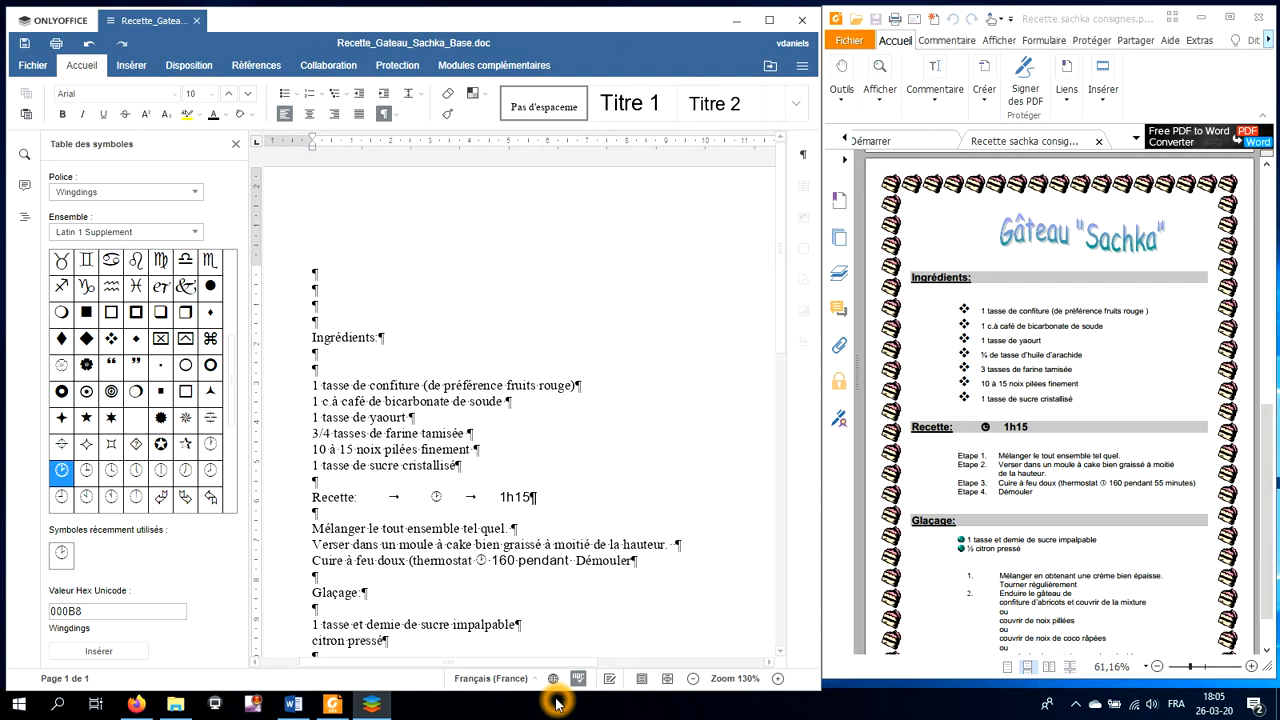
{"action": "type", "text": " 55 minutes "}
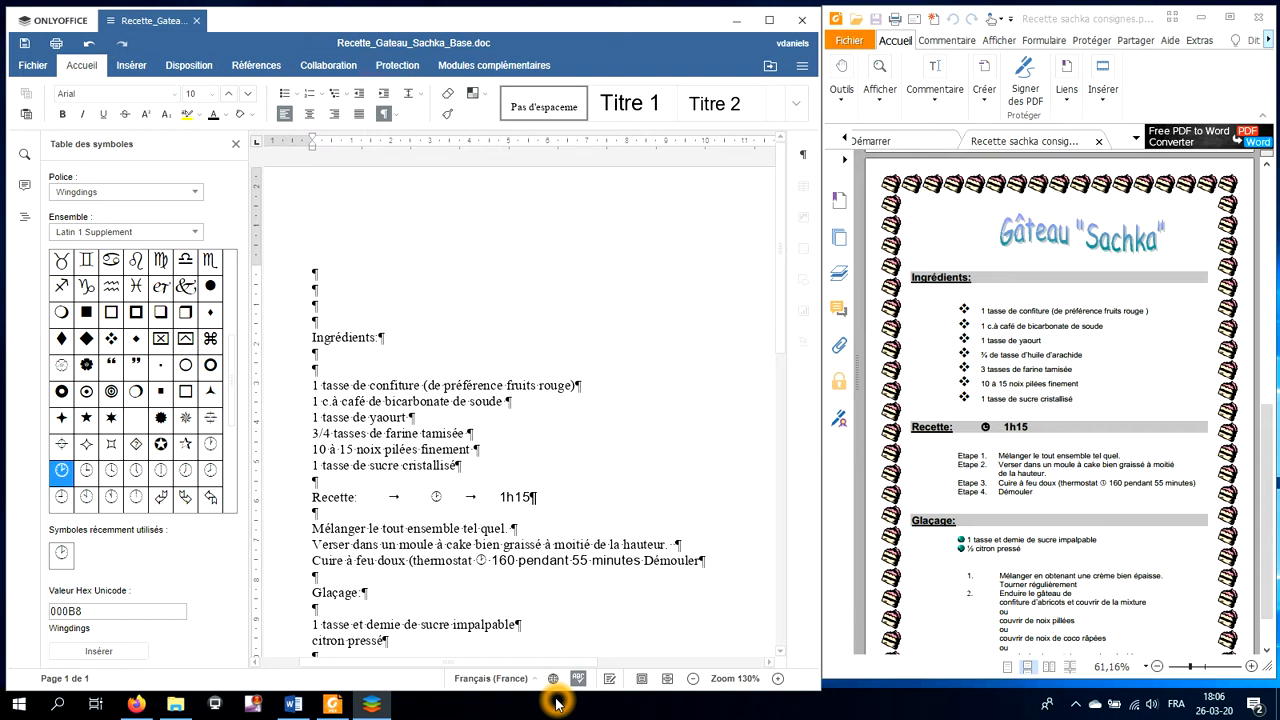
{"action": "type", "text": ")"}
{"action": "key", "text": "Return"}
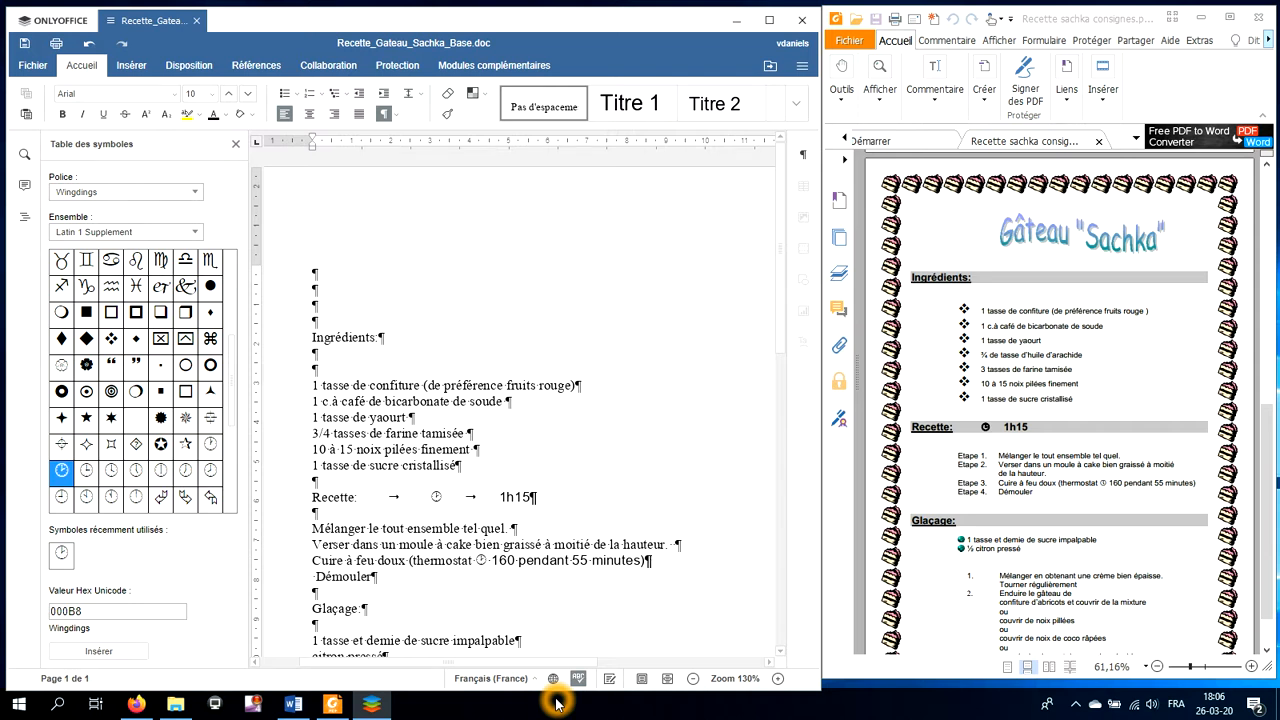
Remove the leading space before "Démouler" and close the symbol table.
{"action": "key", "text": "BackSpace"}
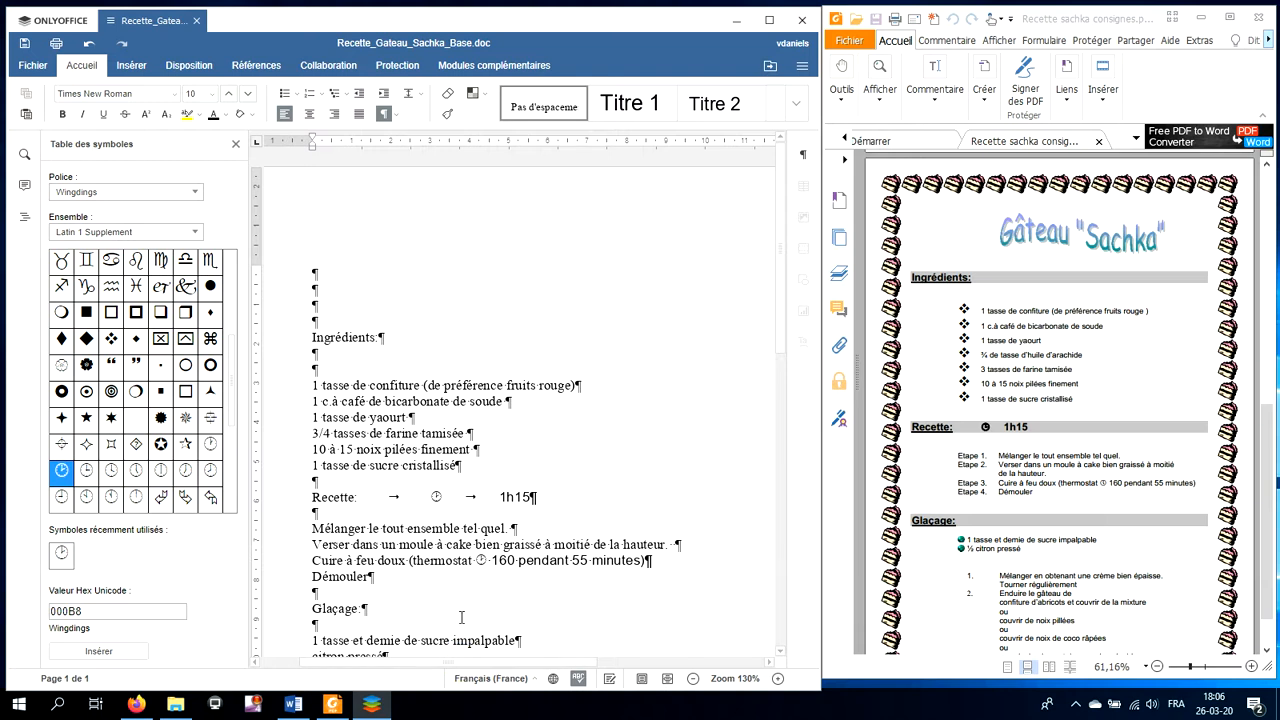
{"action": "scroll", "coordinate": [466, 569], "scroll_direction": "down", "scroll_amount": 2}
{"action": "scroll", "coordinate": [466, 569], "scroll_direction": "down", "scroll_amount": 2}
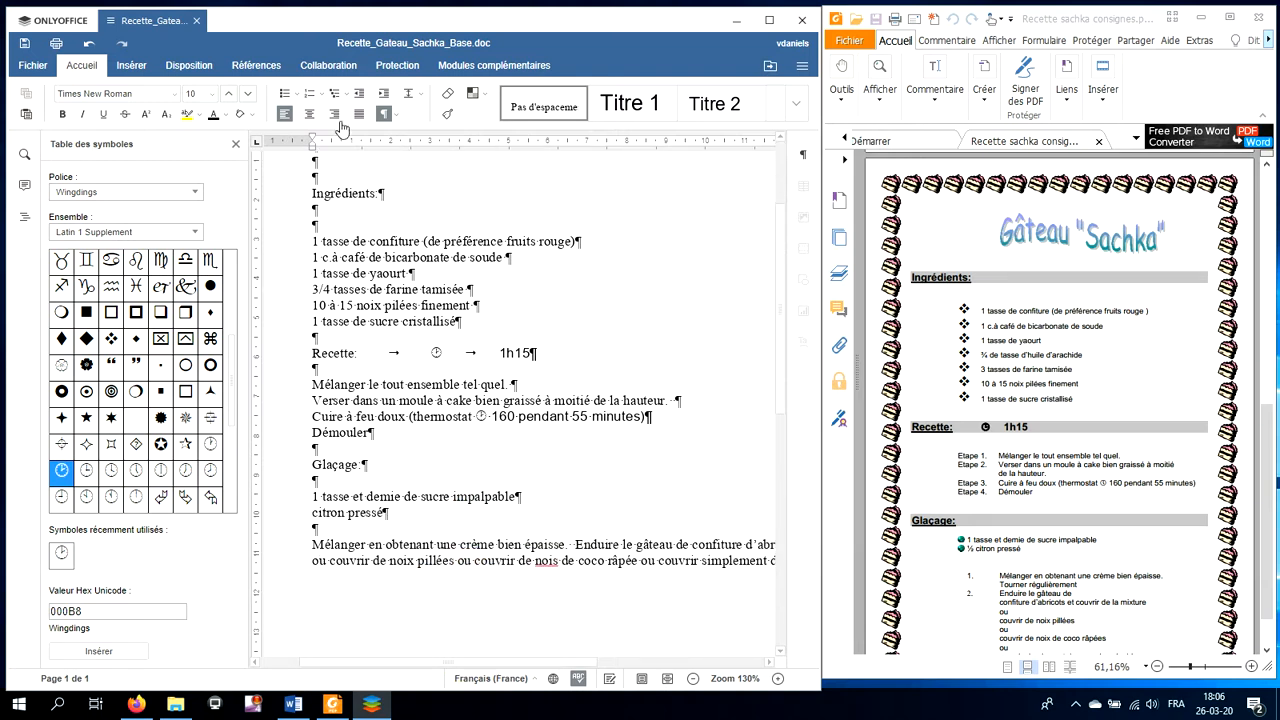
{"action": "left_click", "coordinate": [236, 147]}
{"action": "left_click", "coordinate": [236, 147]}
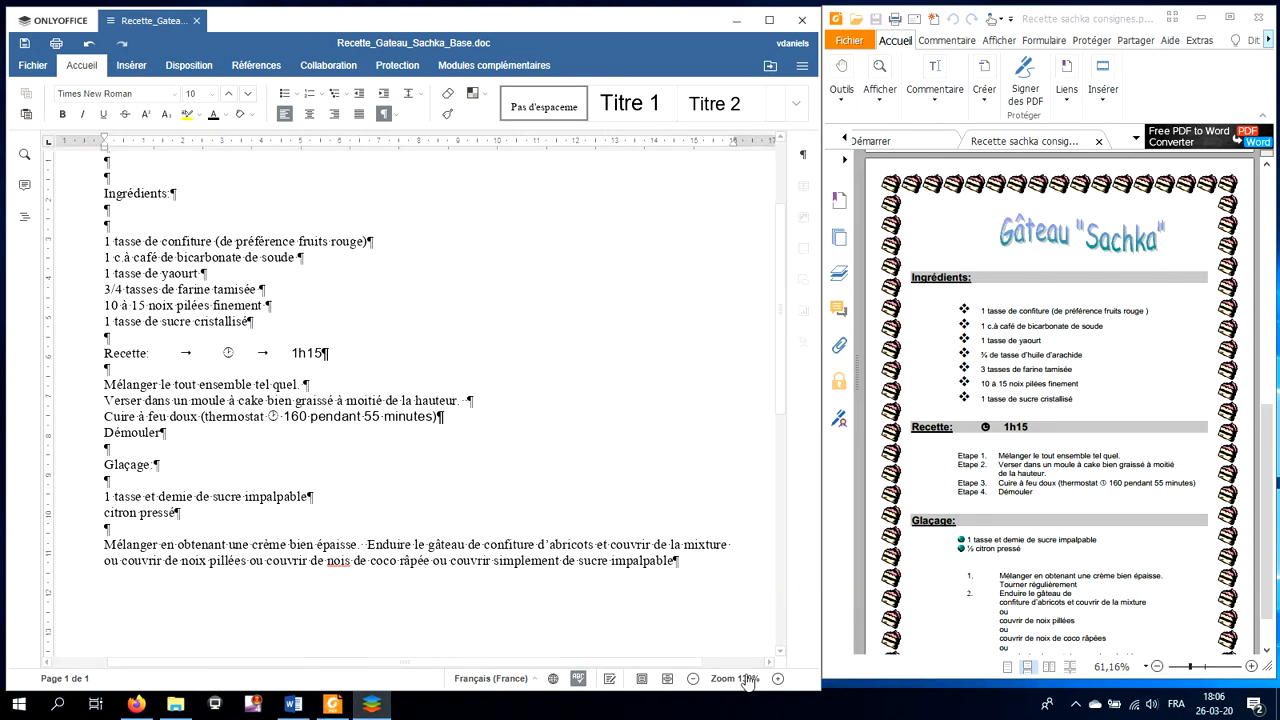
Add "1/2" before "citron pressé" in the Glaçage section.
{"action": "left_click", "coordinate": [778, 679]}
{"action": "left_click", "coordinate": [778, 679]}
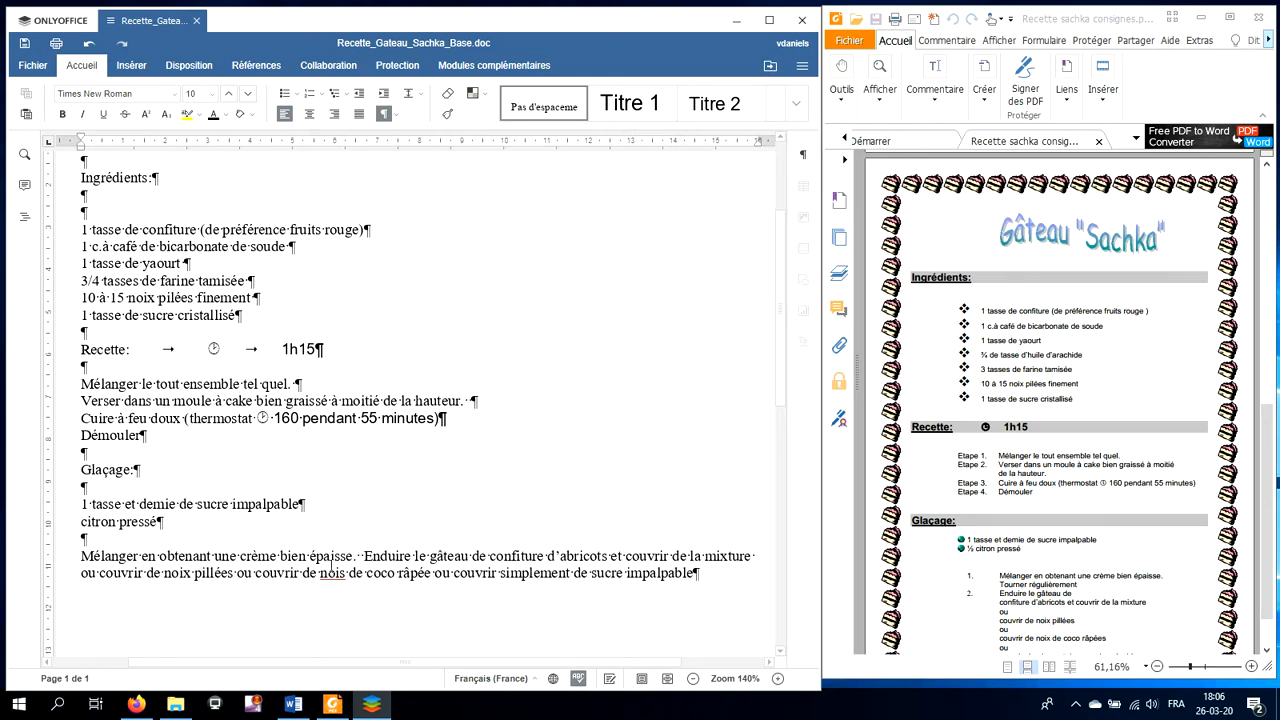
{"action": "left_click", "coordinate": [82, 469]}
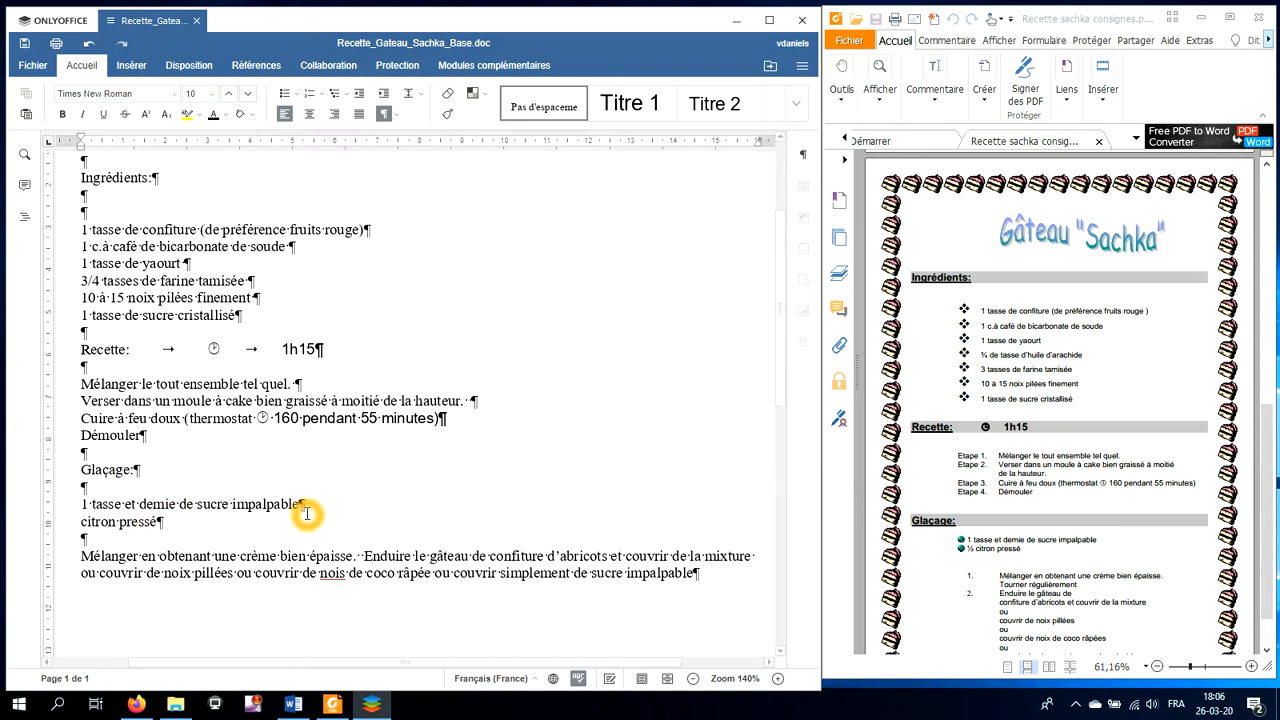
{"action": "left_click", "coordinate": [84, 521]}
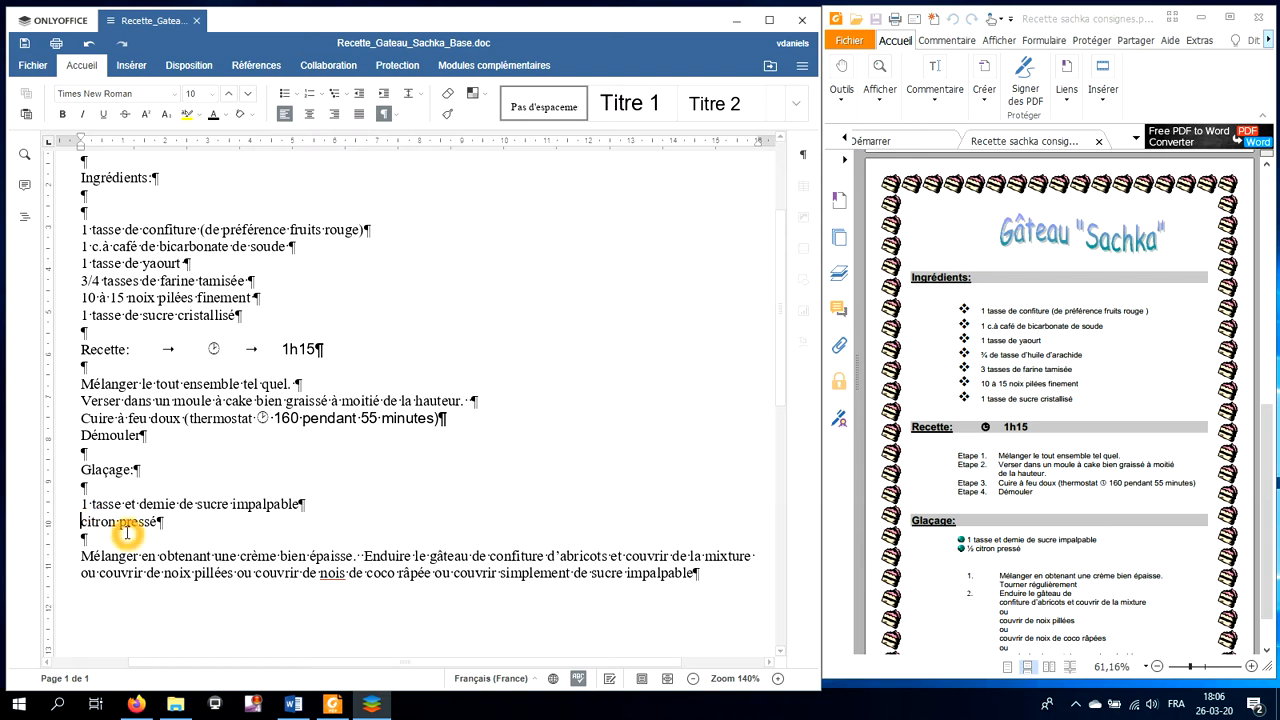
{"action": "type", "text": "1/2"}
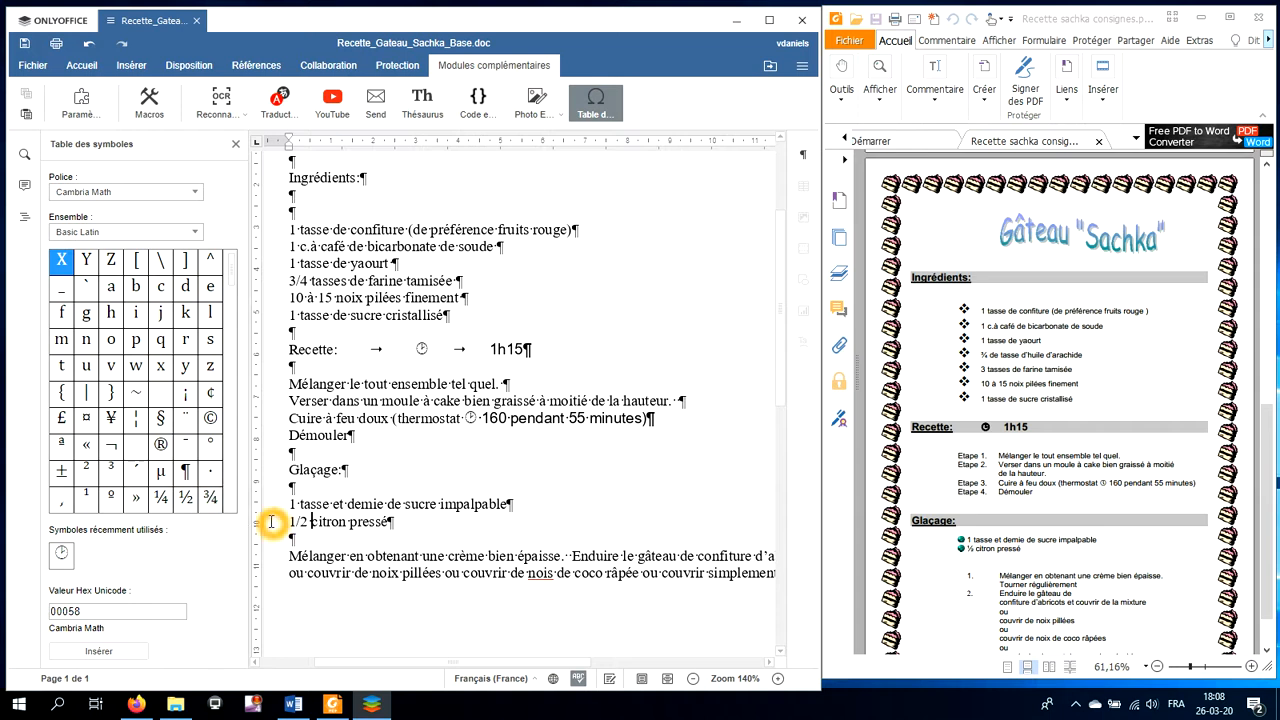
Replace the "1/2" before "citron pressé" with the Cambria Math ½ symbol followed by a space.
{"action": "key", "text": "BackSpace"}
{"action": "key", "text": "BackSpace"}
{"action": "key", "text": "BackSpace"}
{"action": "key", "text": "BackSpace"}
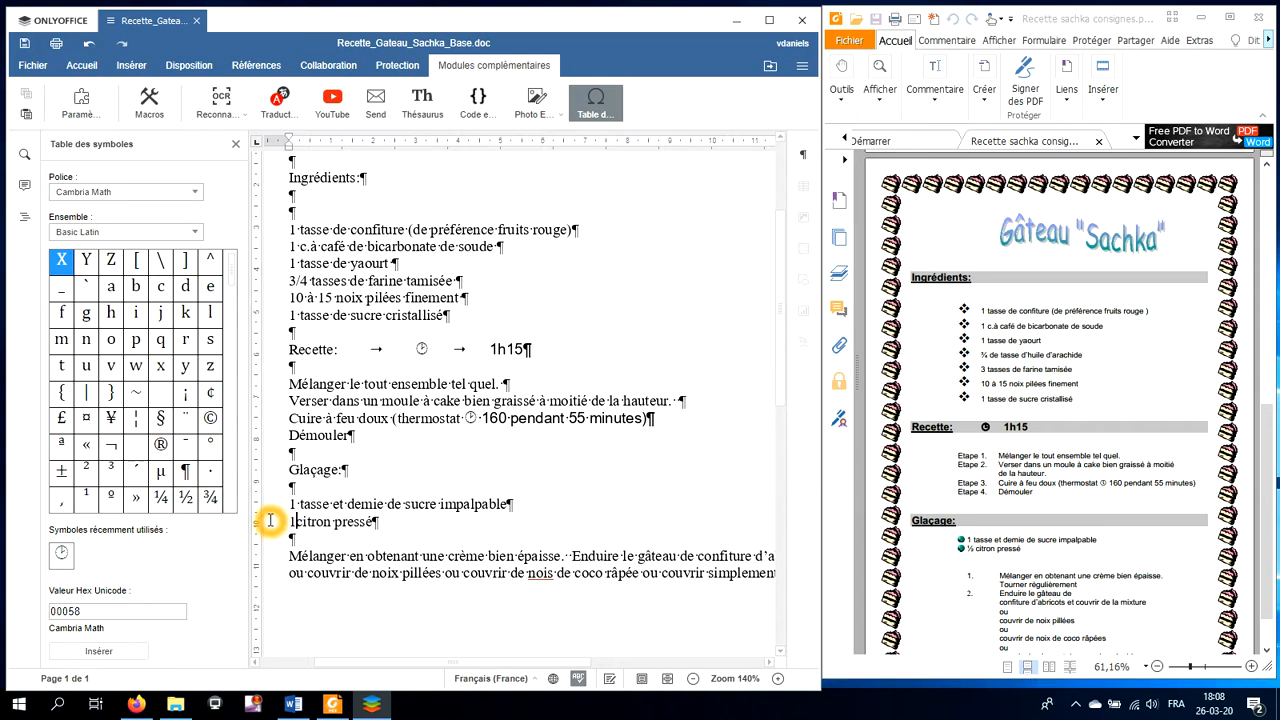
{"action": "left_click", "coordinate": [184, 502]}
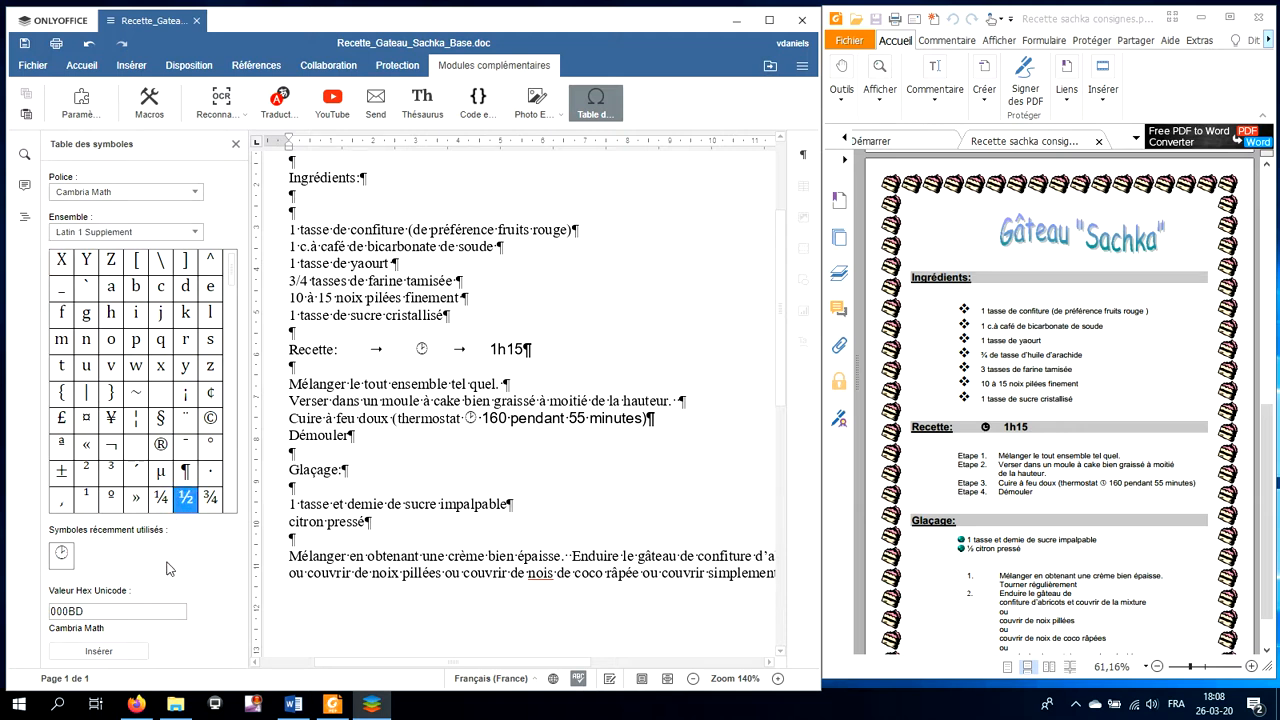
{"action": "left_click", "coordinate": [106, 652]}
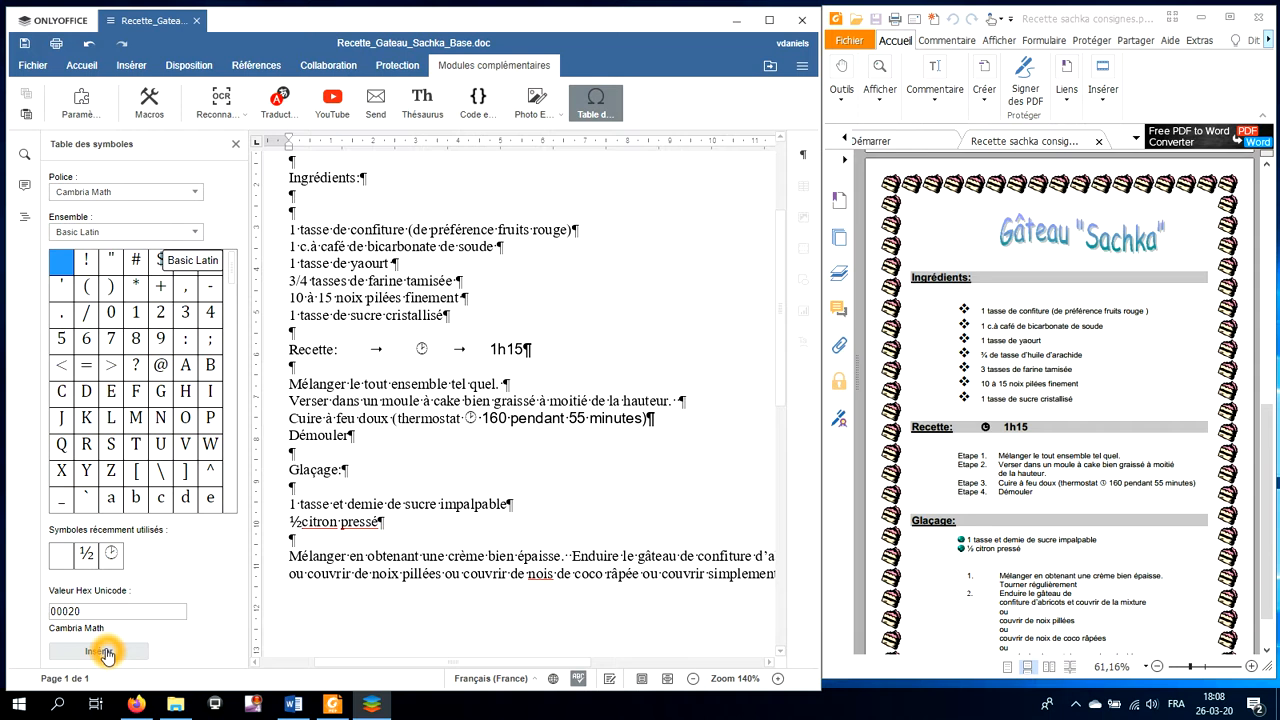
{"action": "left_click", "coordinate": [304, 521]}
{"action": "key", "text": "BackSpace"}
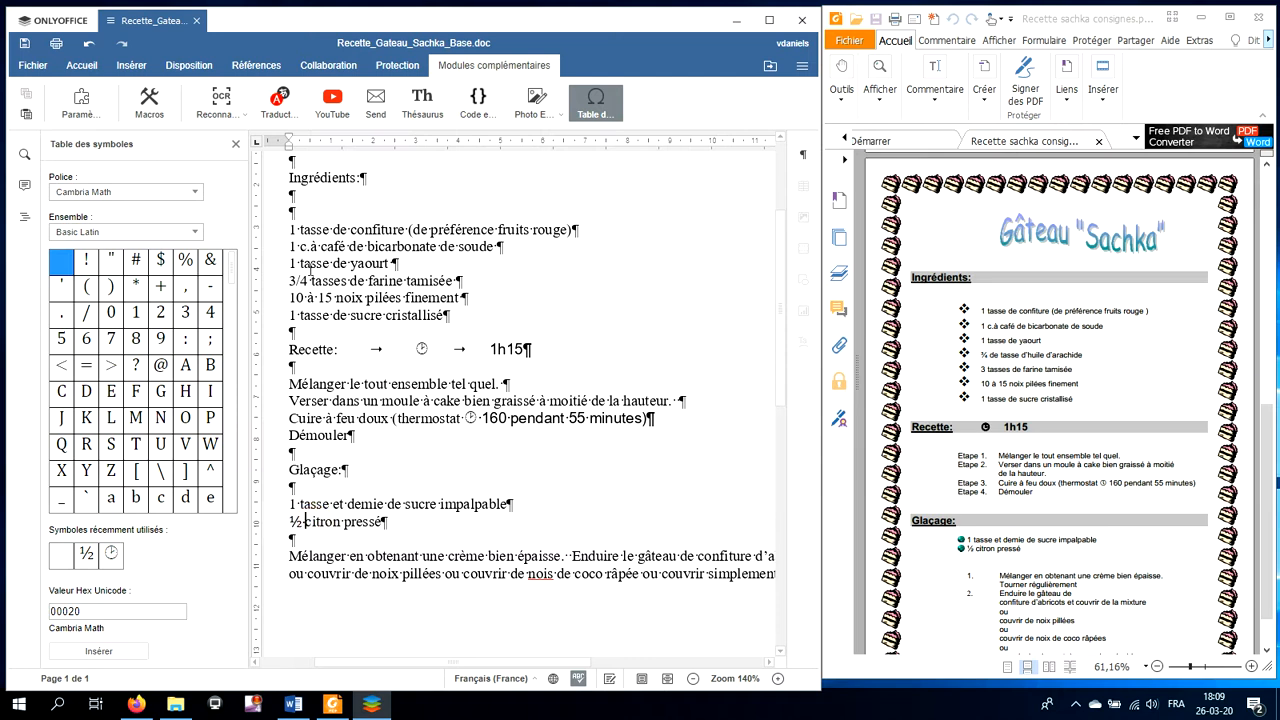
Replace the "3/4" before "tasses de farine tamisée" with the Cambria Math ¾ symbol.
{"action": "left_click", "coordinate": [305, 284]}
{"action": "left_click", "coordinate": [306, 283]}
{"action": "key", "text": "BackSpace"}
{"action": "key", "text": "BackSpace"}
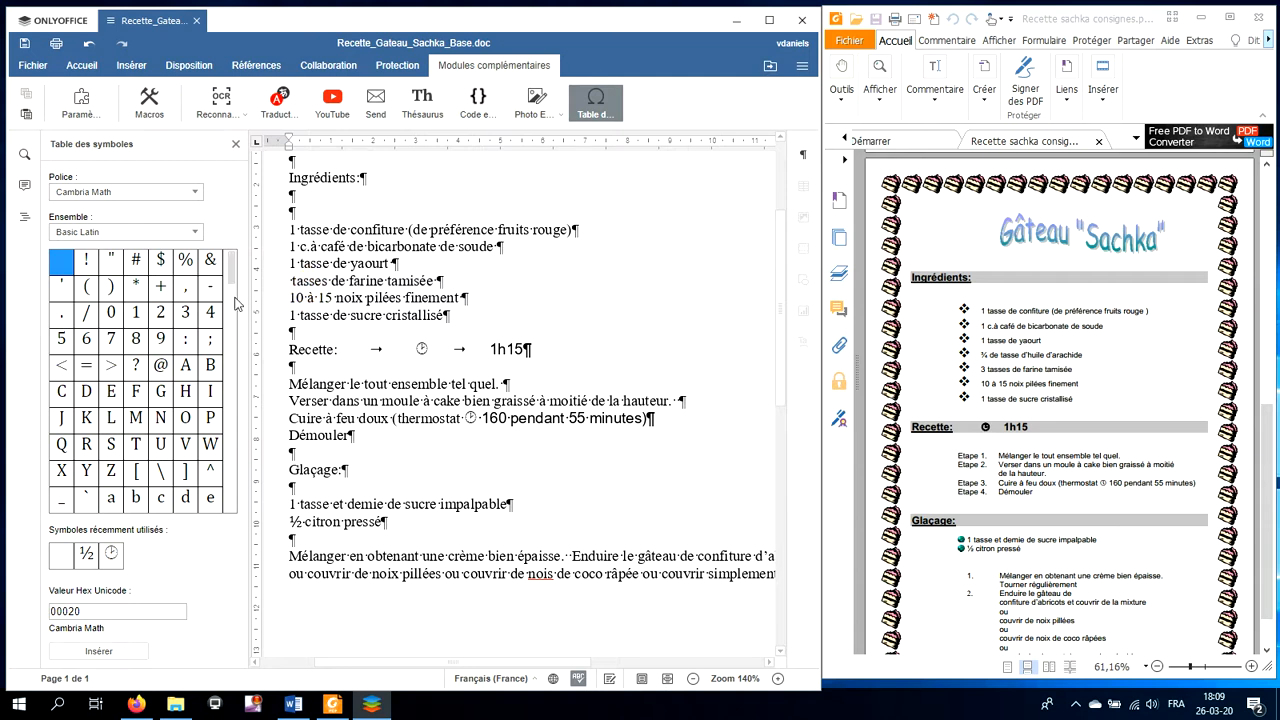
{"action": "left_click", "coordinate": [231, 286]}
{"action": "left_click", "coordinate": [235, 362]}
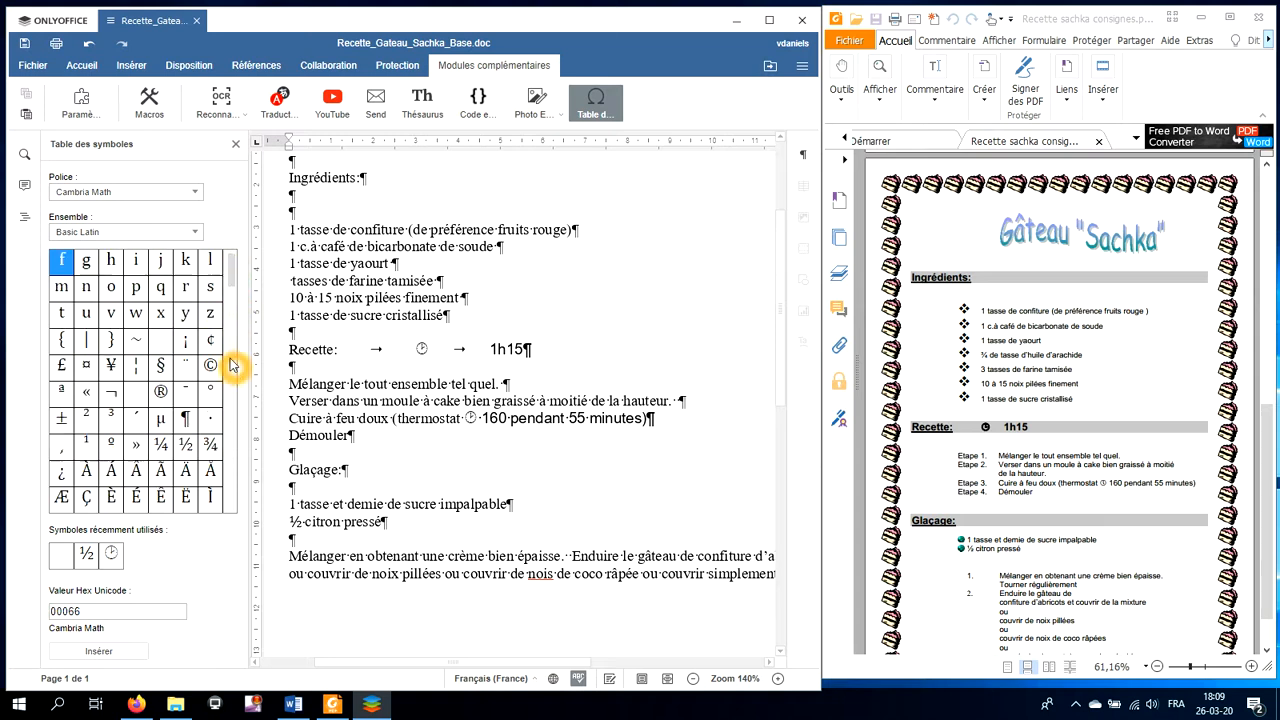
{"action": "left_click", "coordinate": [210, 444]}
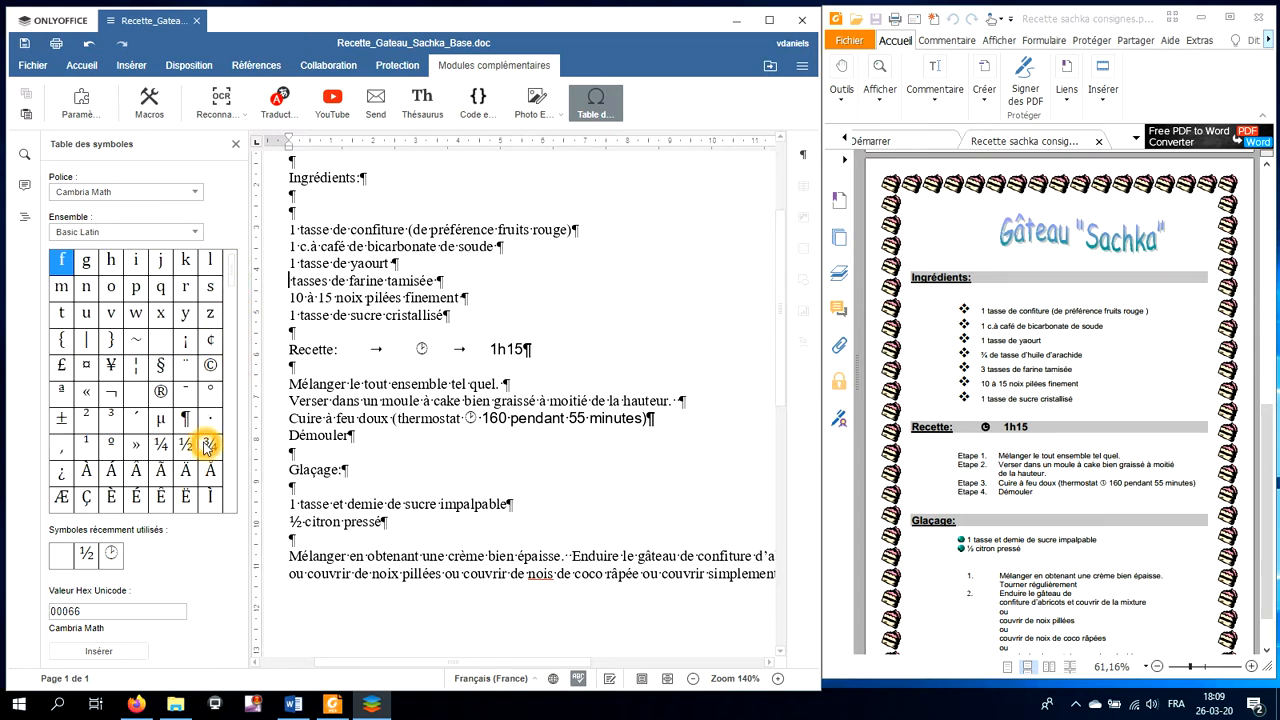
{"action": "left_click", "coordinate": [108, 651]}
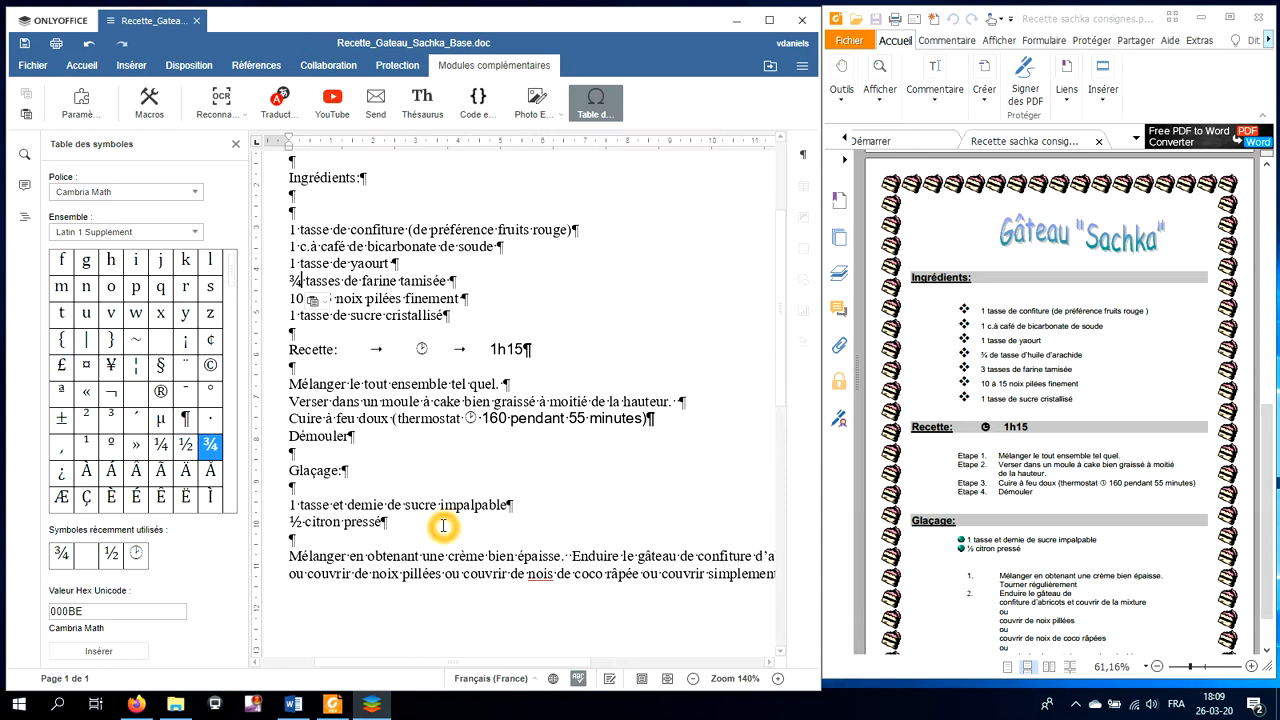
Insert a line break after "Mélanger en obtenant une crème bien épaisse" and add "Tourner régulierement" on the new line.
{"action": "scroll", "coordinate": [443, 522], "scroll_direction": "down", "scroll_amount": 1}
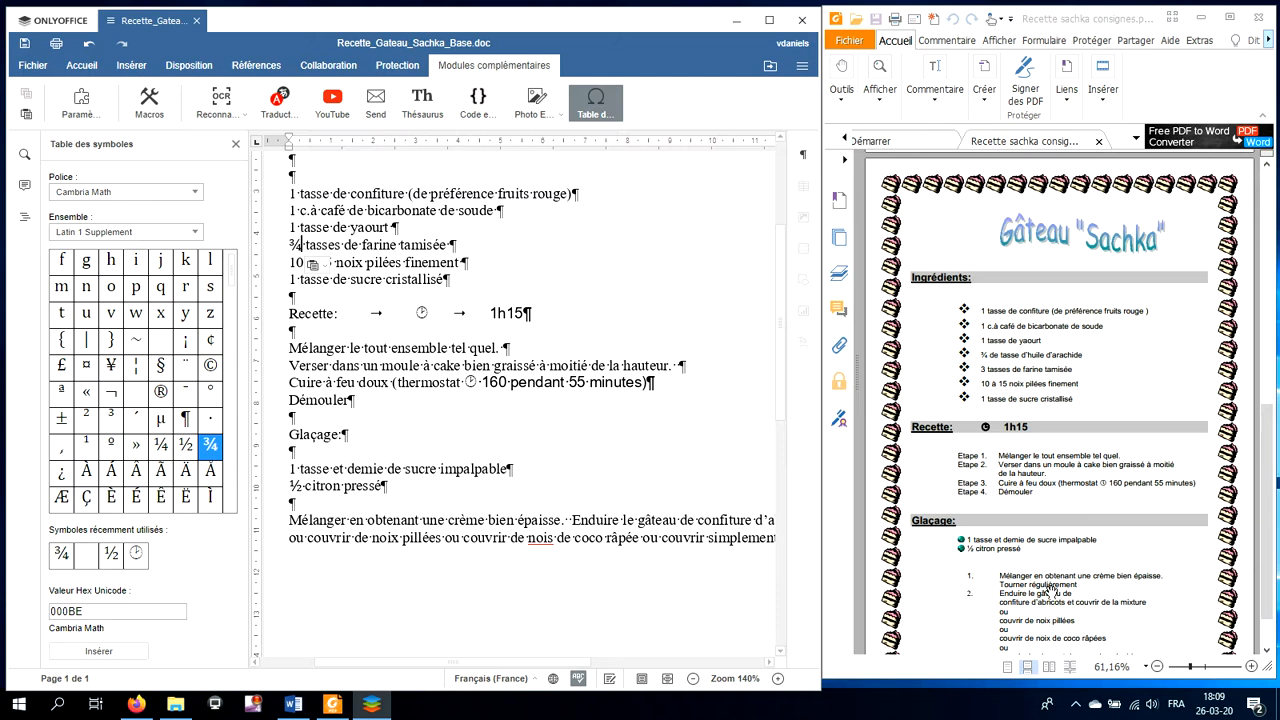
{"action": "left_click", "coordinate": [561, 527]}
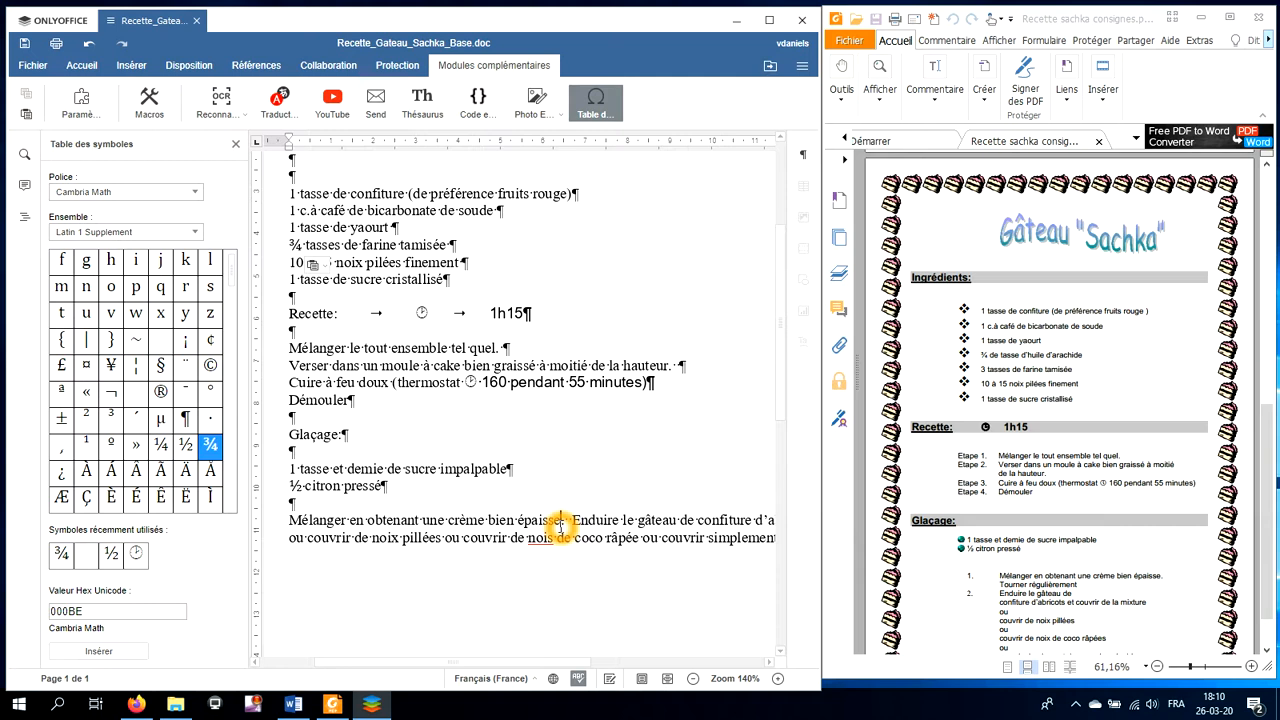
{"action": "key", "text": "shift+Return"}
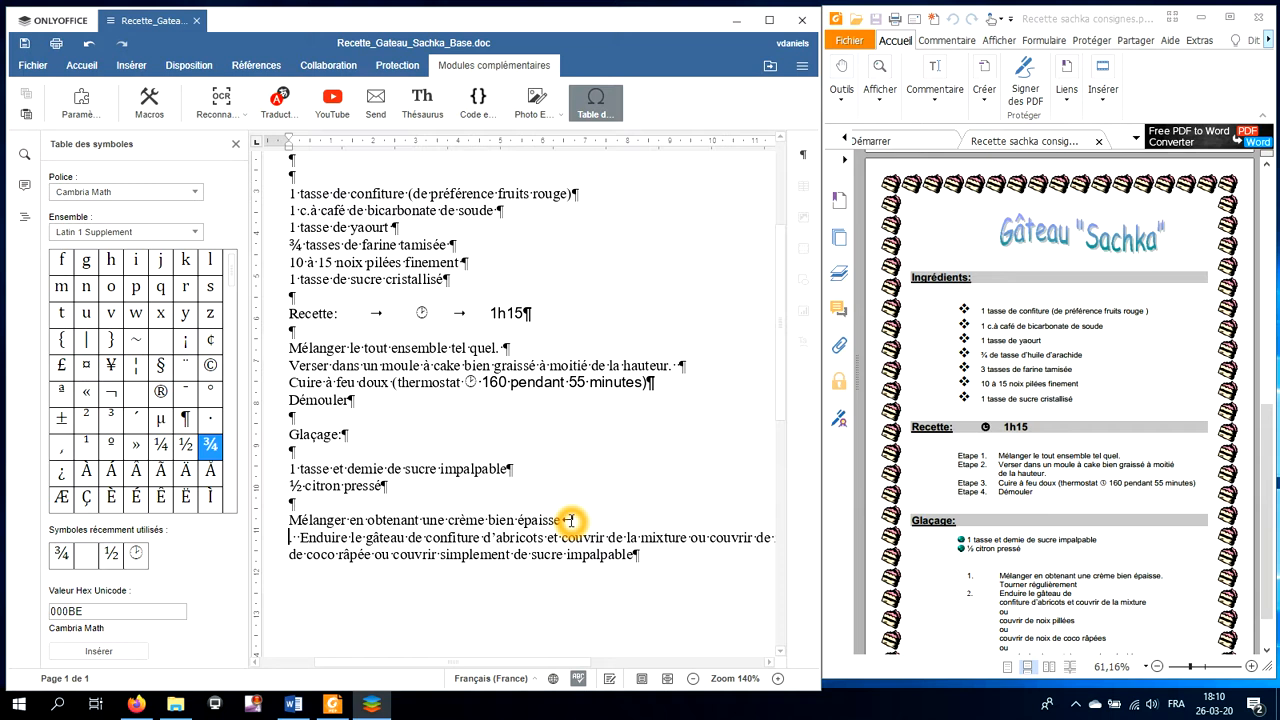
{"action": "type", "text": "T  "}
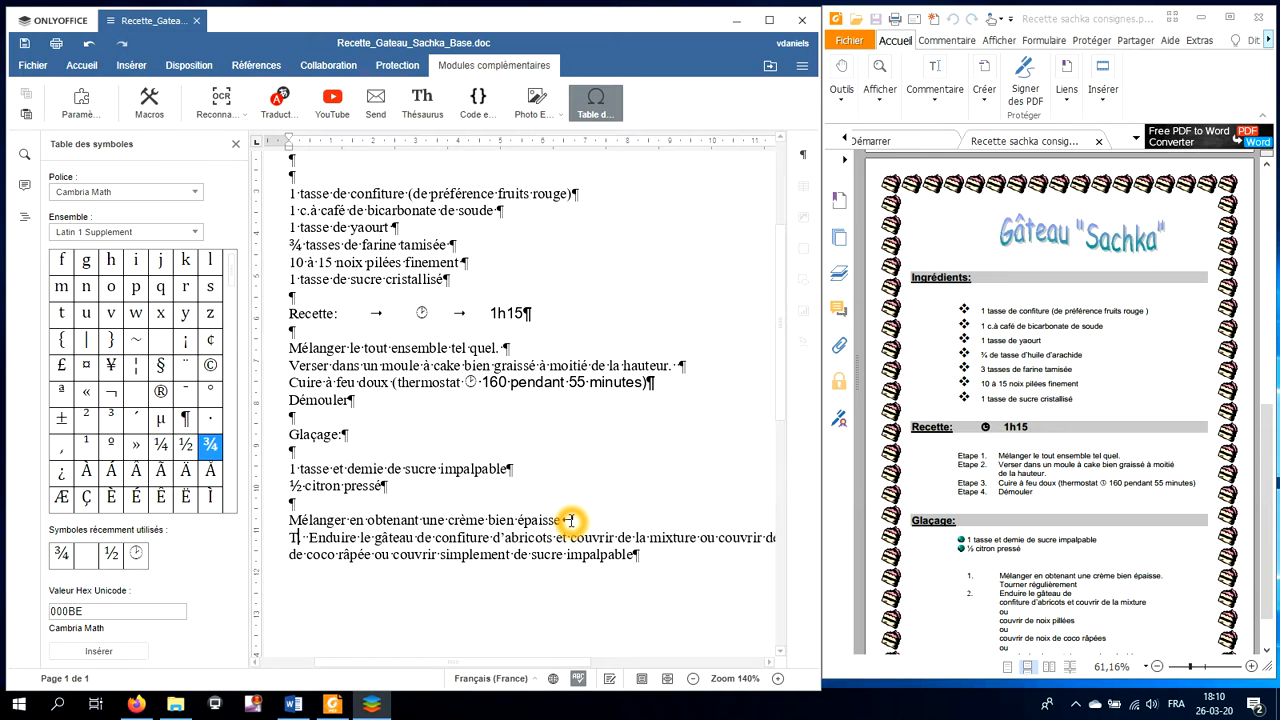
{"action": "type", "text": "ourner r"}
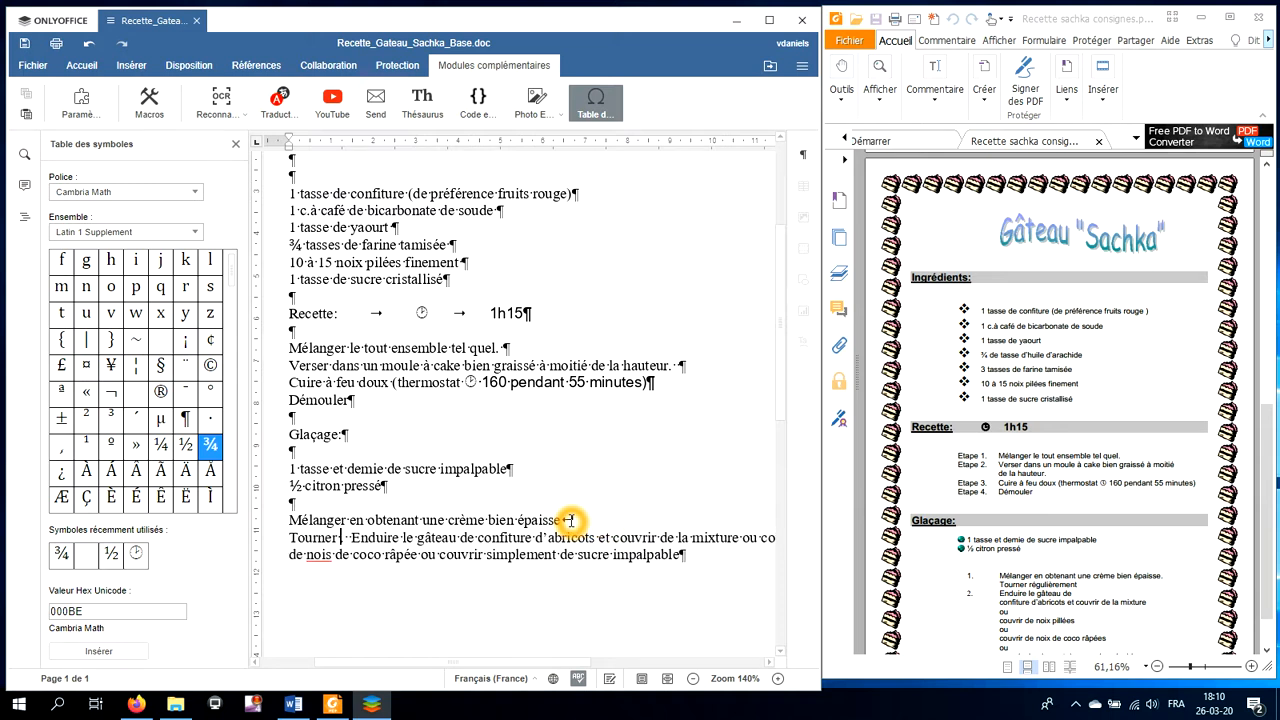
{"action": "type", "text": "égulière"}
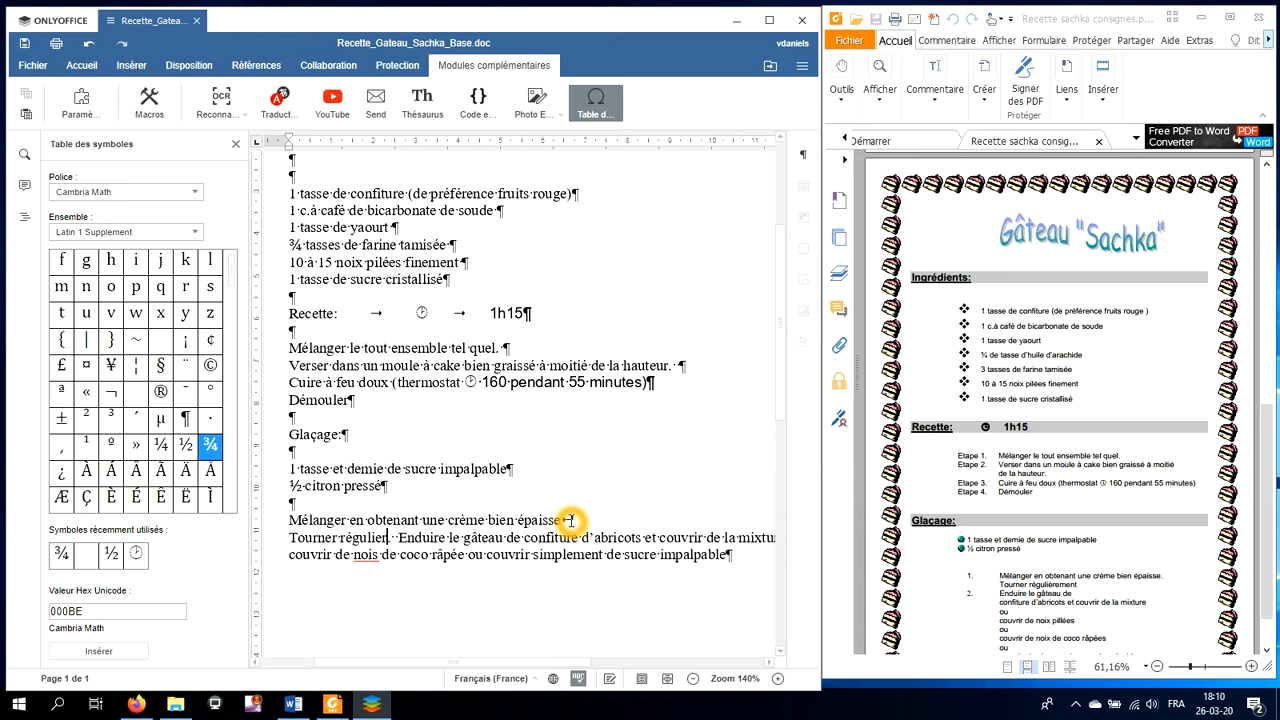
{"action": "type", "text": "ment"}
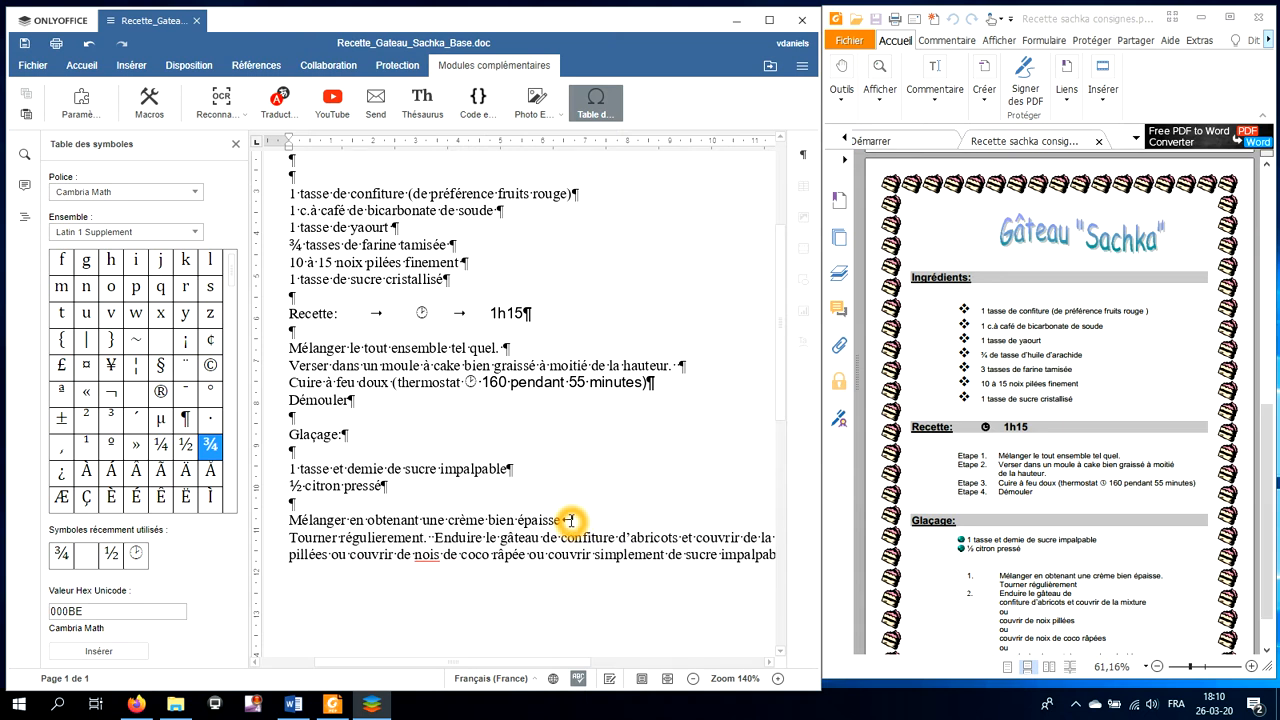
Move "Enduire le gâteau" to its own paragraph after an empty line and remove the period and spaces before it.
{"action": "key", "text": "Return"}
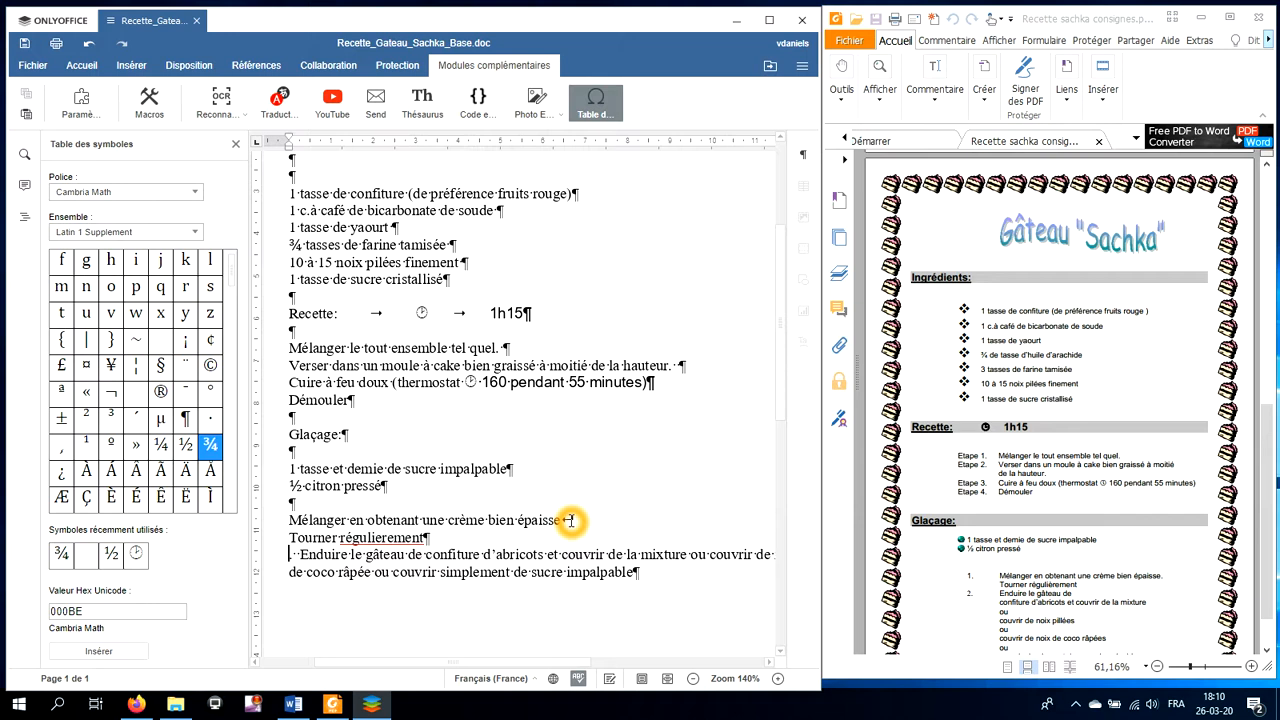
{"action": "key", "text": "Return"}
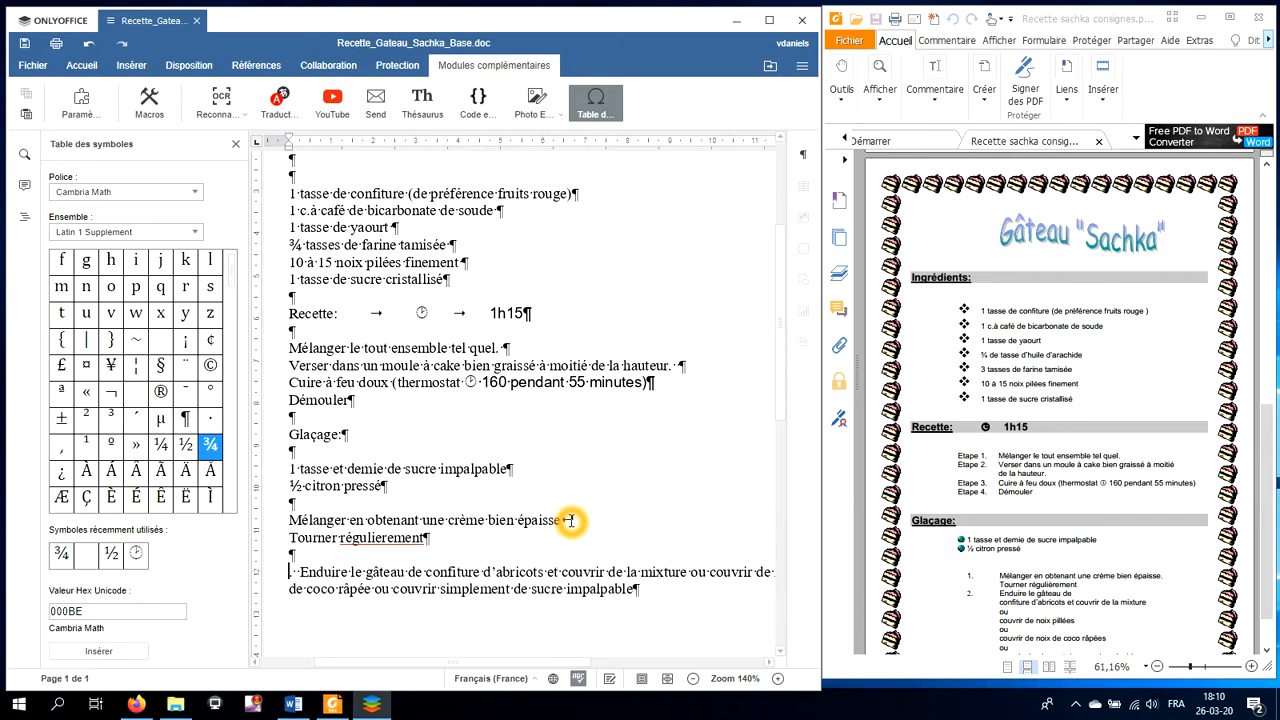
{"action": "key", "text": "Delete"}
{"action": "key", "text": "Delete"}
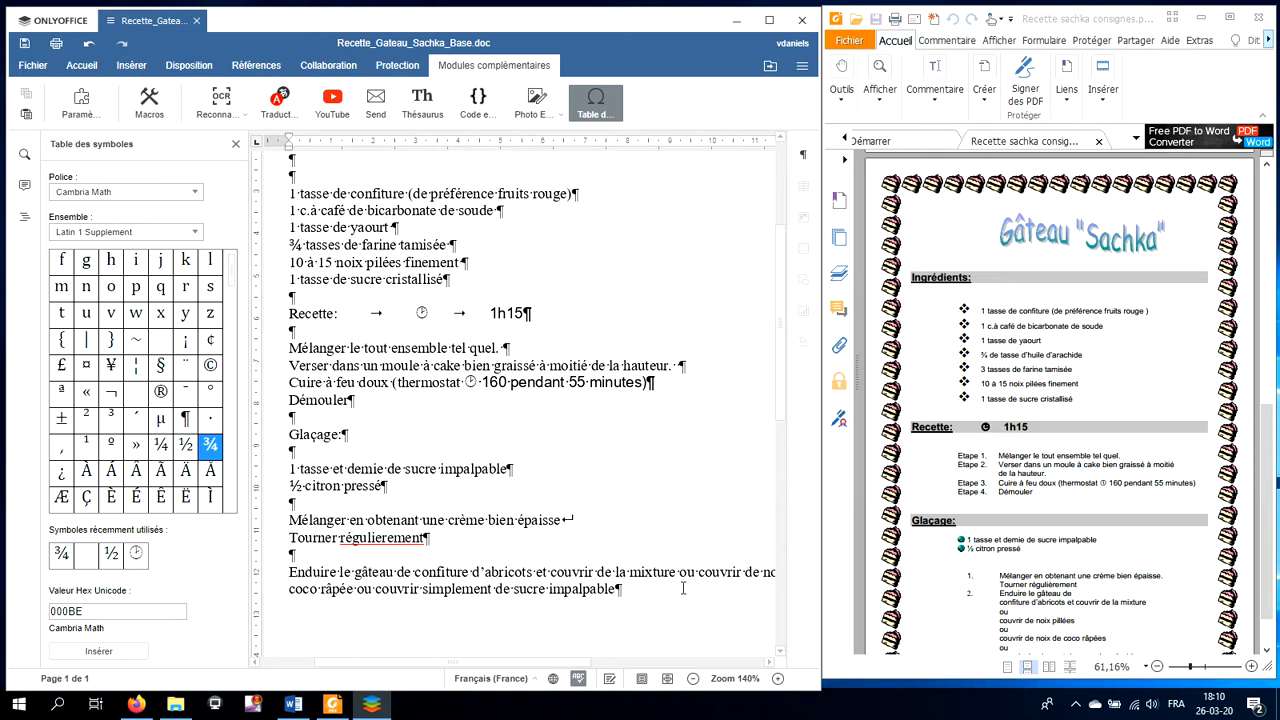
Insert line breaks after "Enduire le gâteau de", "mixture", the first "ou" and "noix pillées", removing the spaces before "ou" and "couvrir de noix".
{"action": "left_click", "coordinate": [302, 541]}
{"action": "left_click", "coordinate": [410, 571]}
{"action": "key", "text": "shift+Return"}
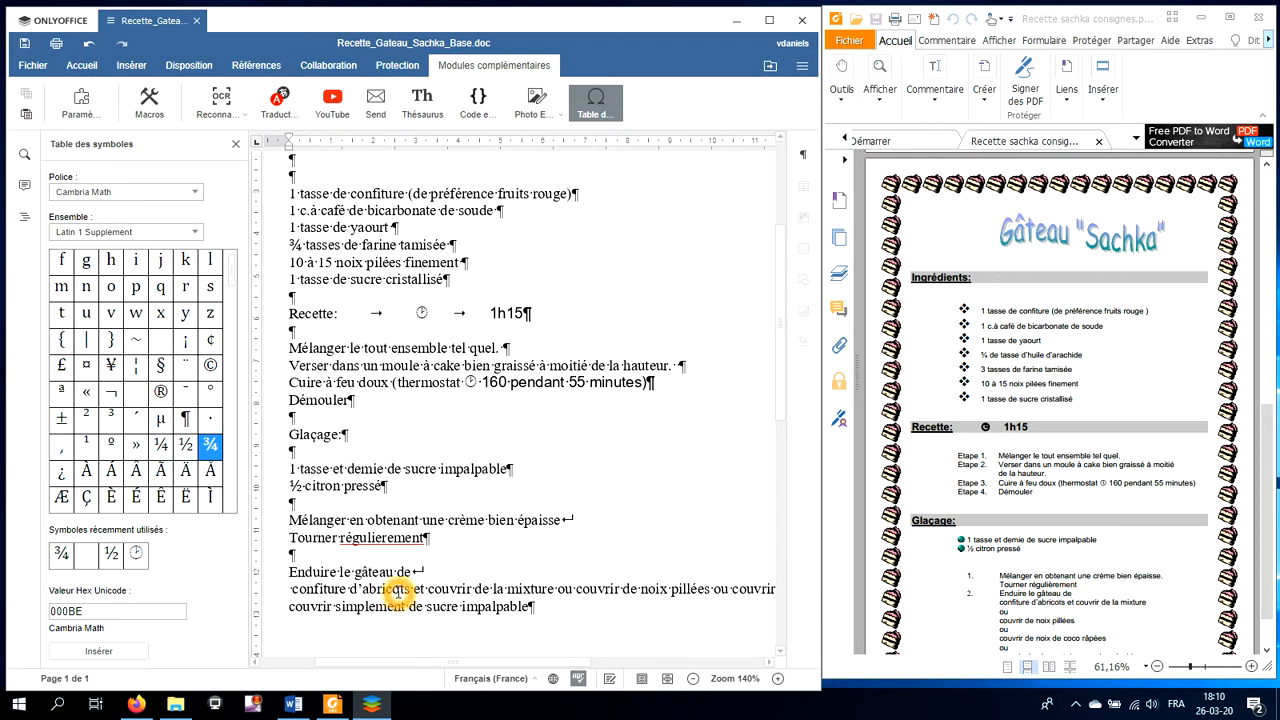
{"action": "left_click", "coordinate": [554, 589]}
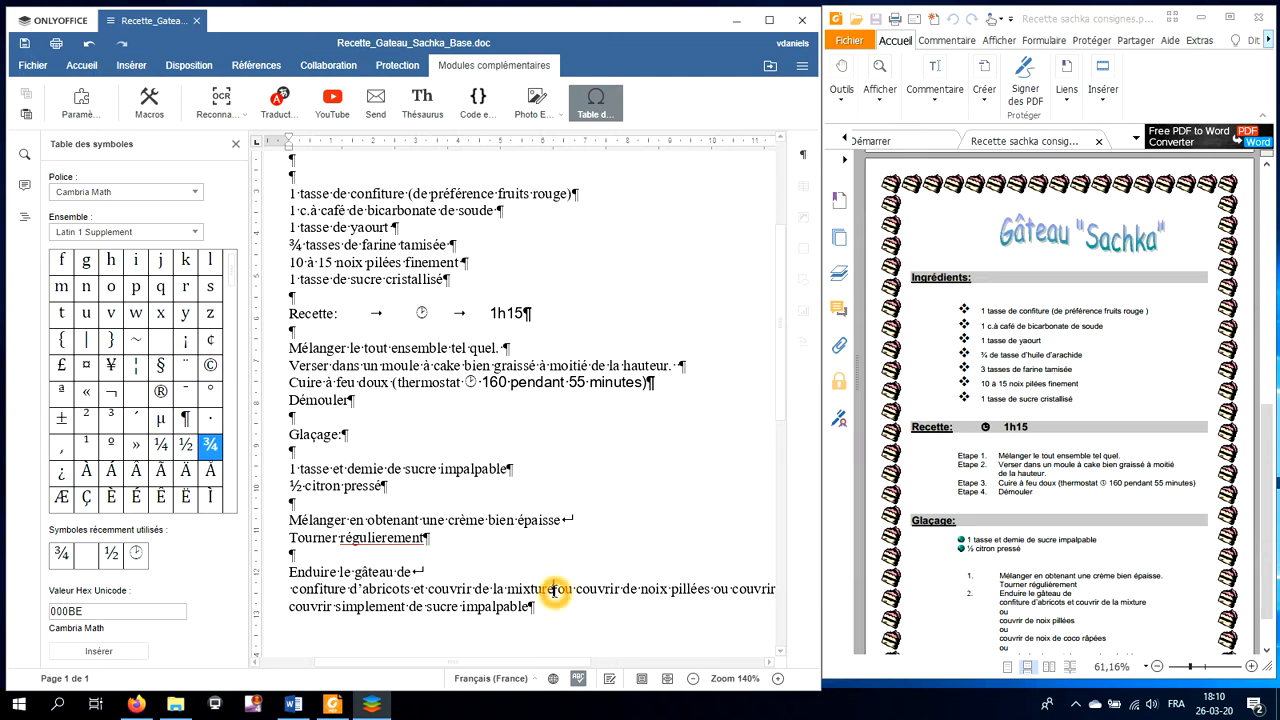
{"action": "key", "text": "Return"}
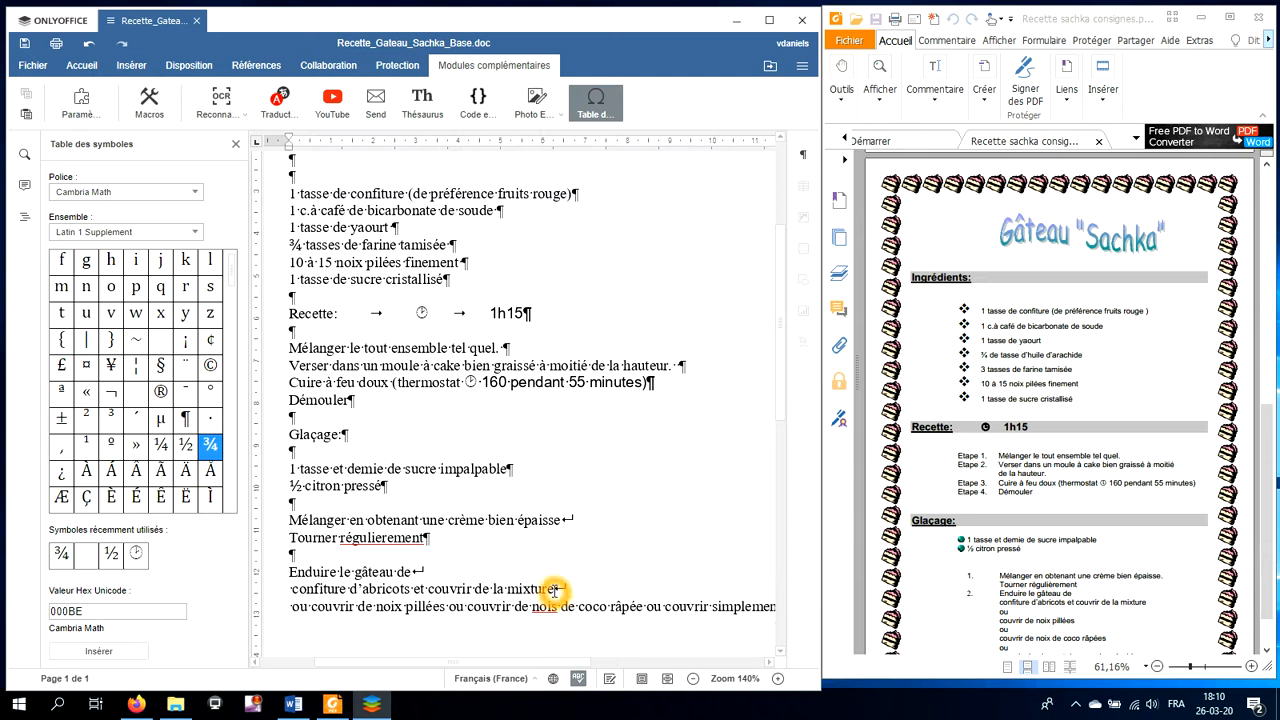
{"action": "key", "text": "Delete"}
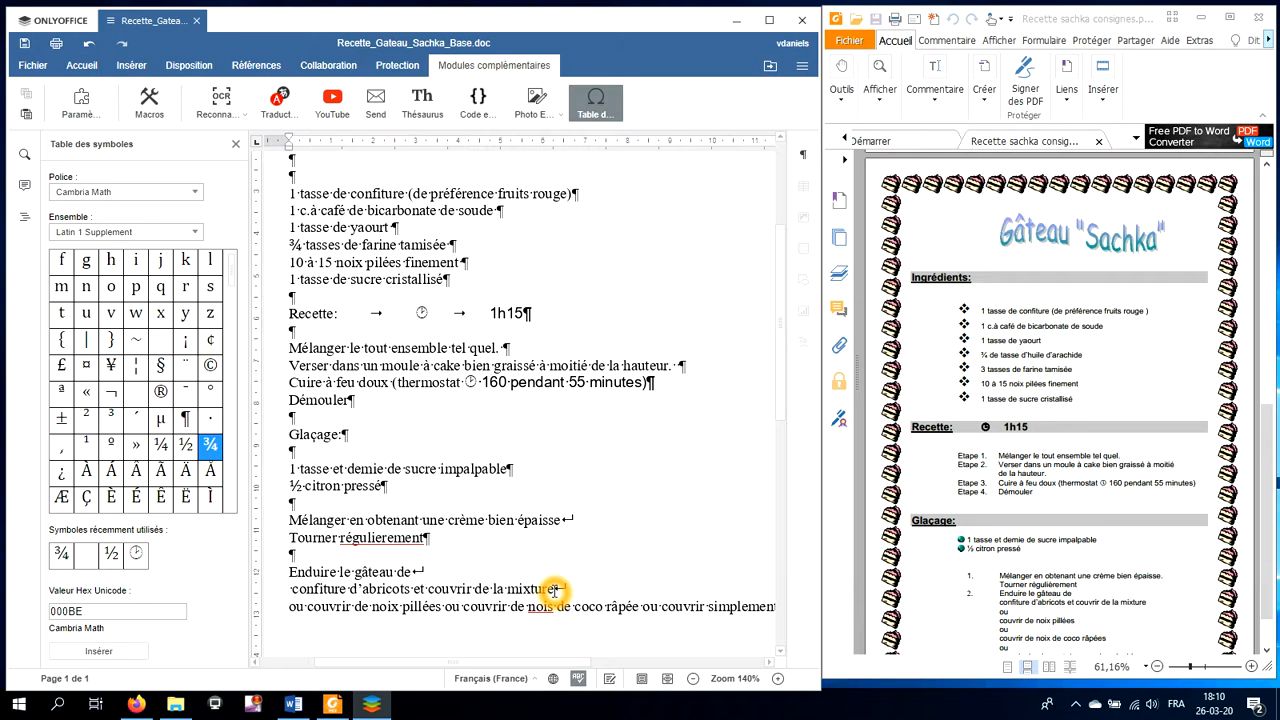
{"action": "key", "text": "shift+Return"}
{"action": "key", "text": "Delete"}
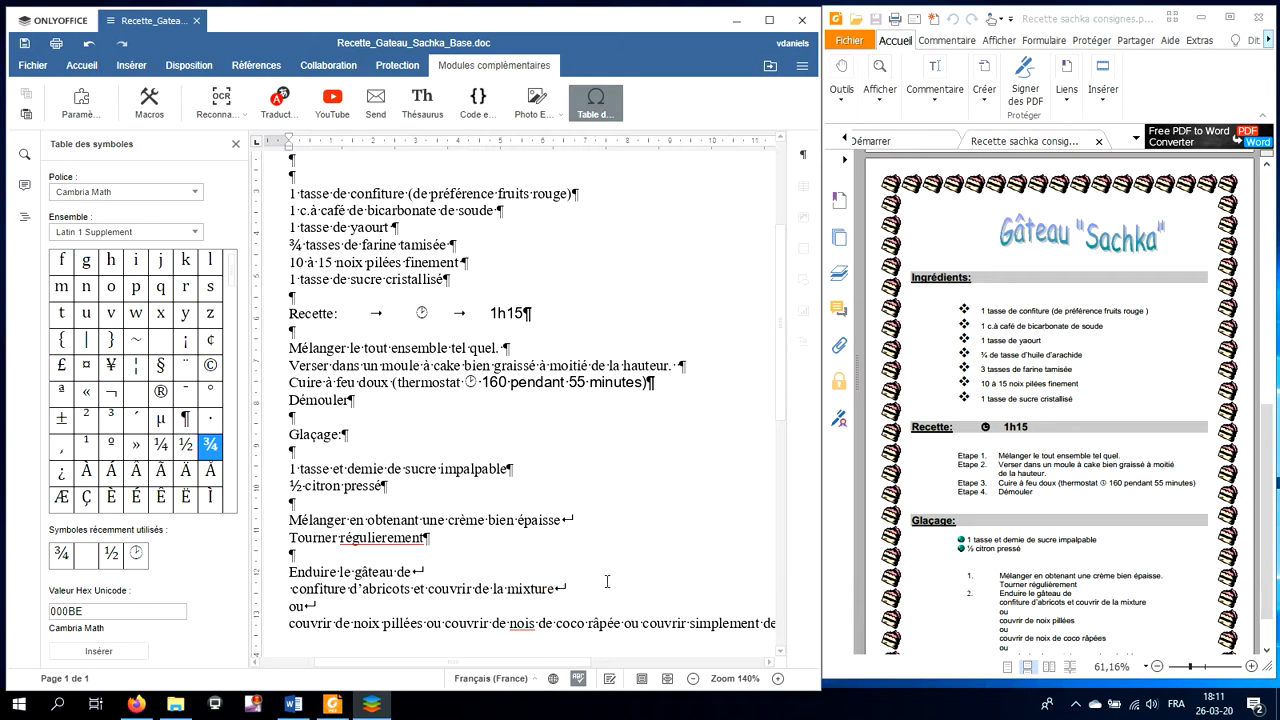
{"action": "left_click", "coordinate": [428, 624]}
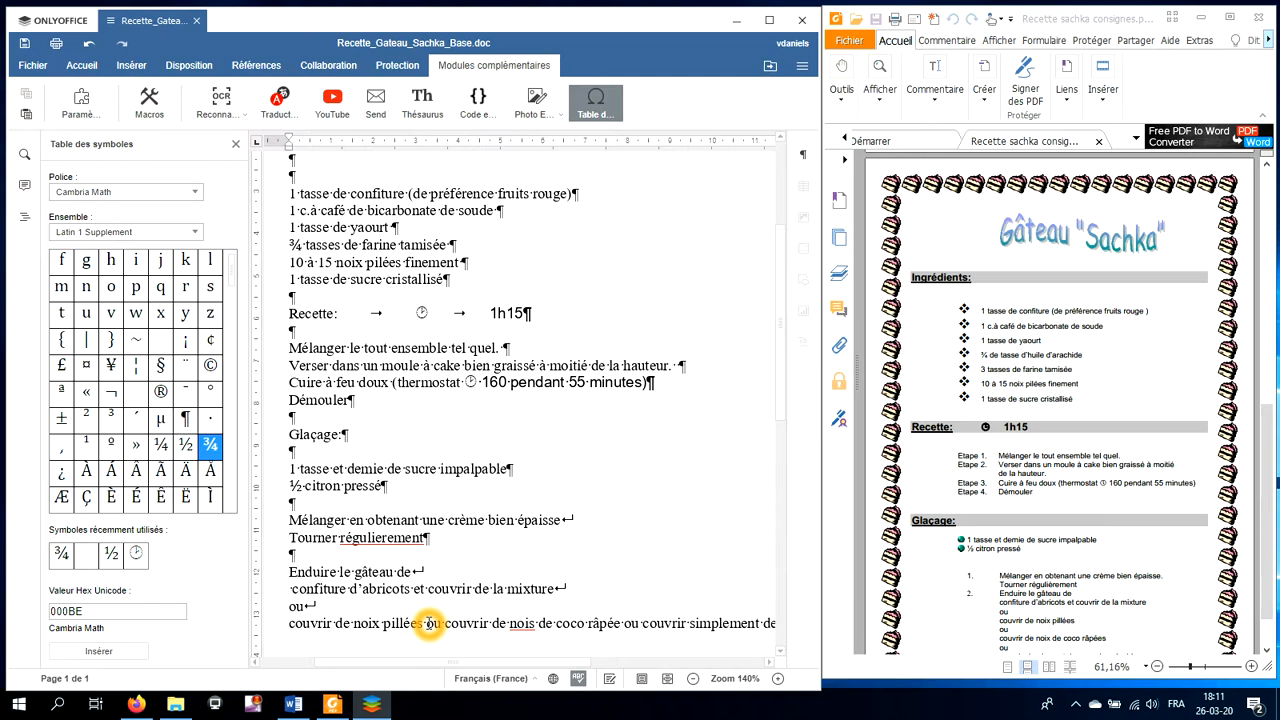
{"action": "key", "text": "Return"}
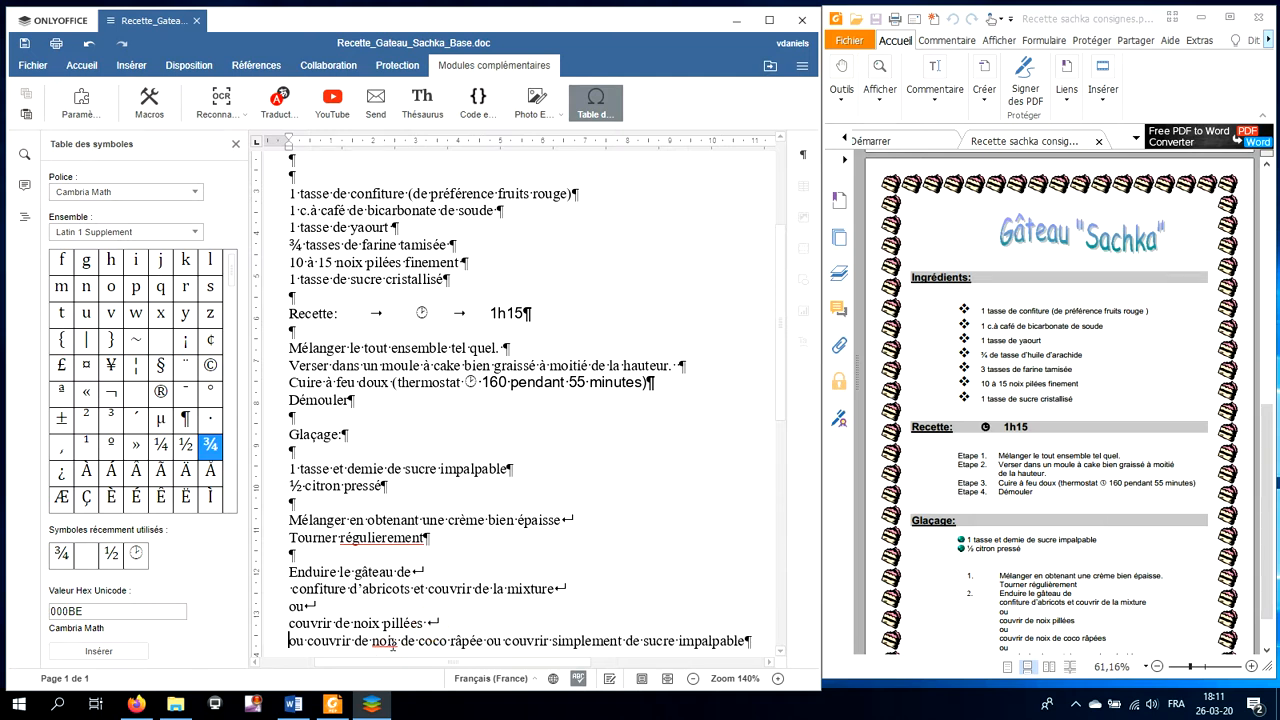
Correct "nois" to "noix" before "de coco râpée" in the last line of the icing steps.
{"action": "right_click", "coordinate": [391, 643]}
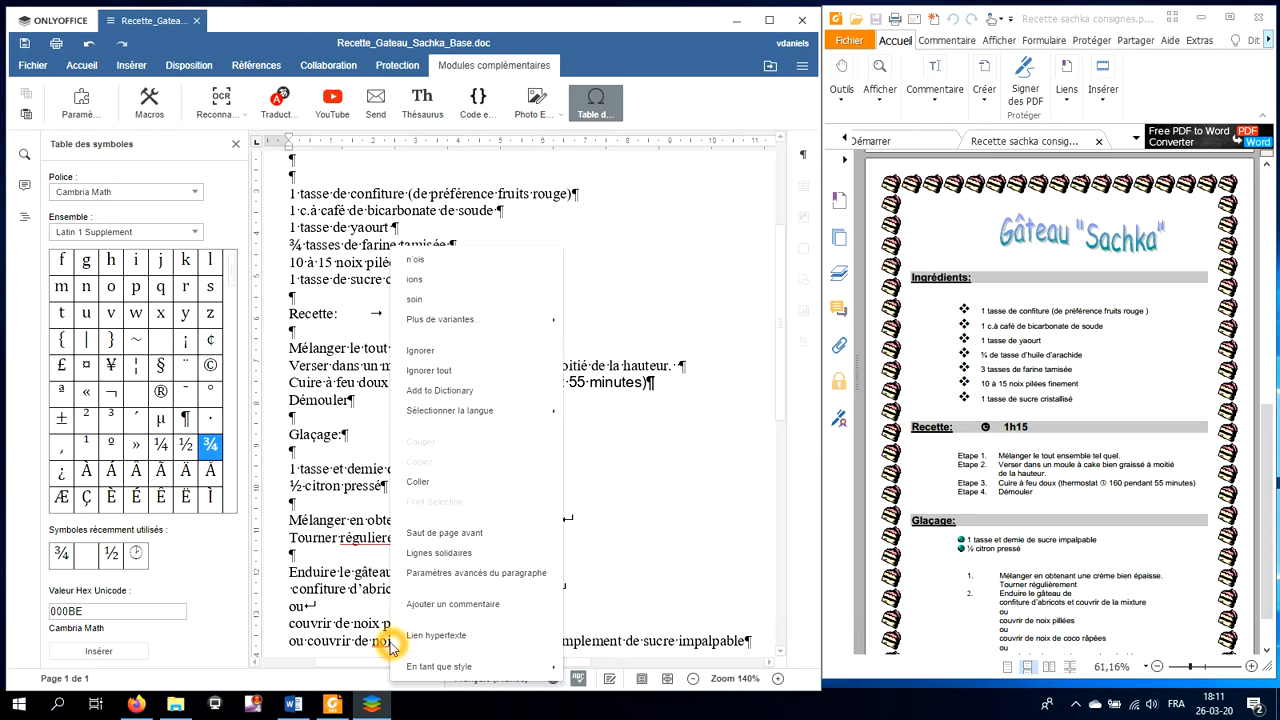
{"action": "left_click", "coordinate": [391, 643]}
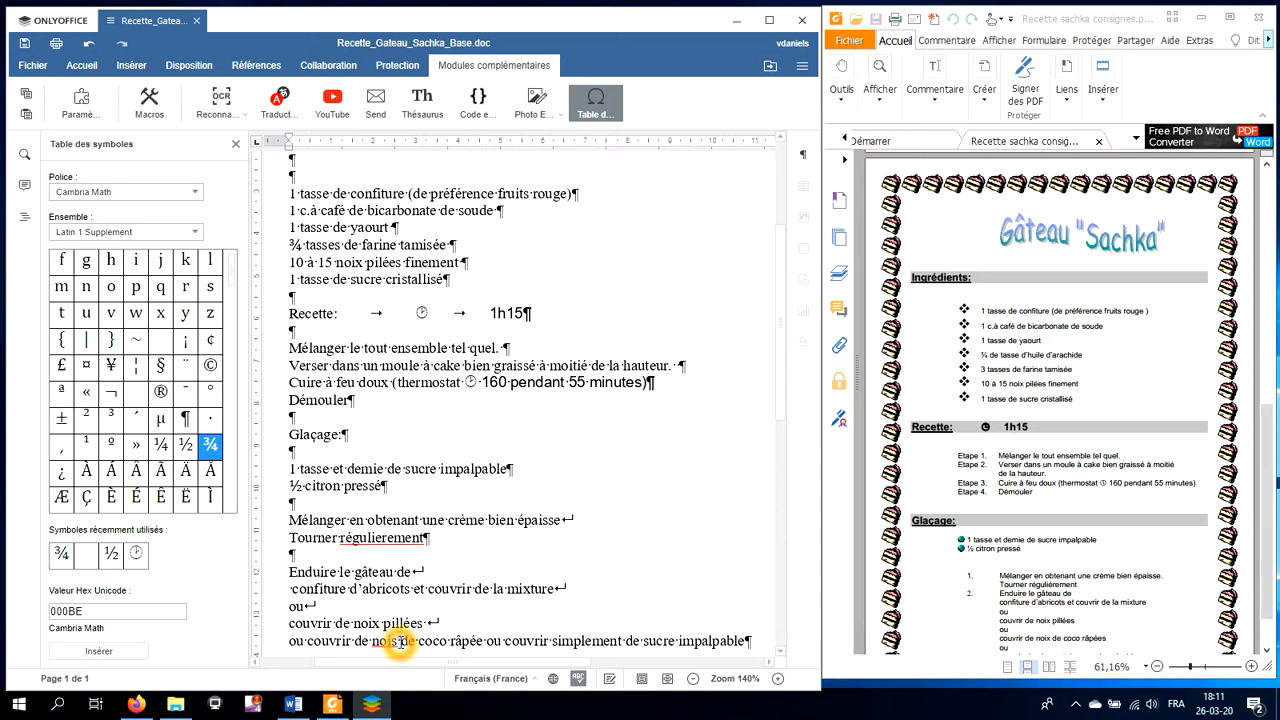
{"action": "key", "text": "BackSpace"}
{"action": "type", "text": "x"}
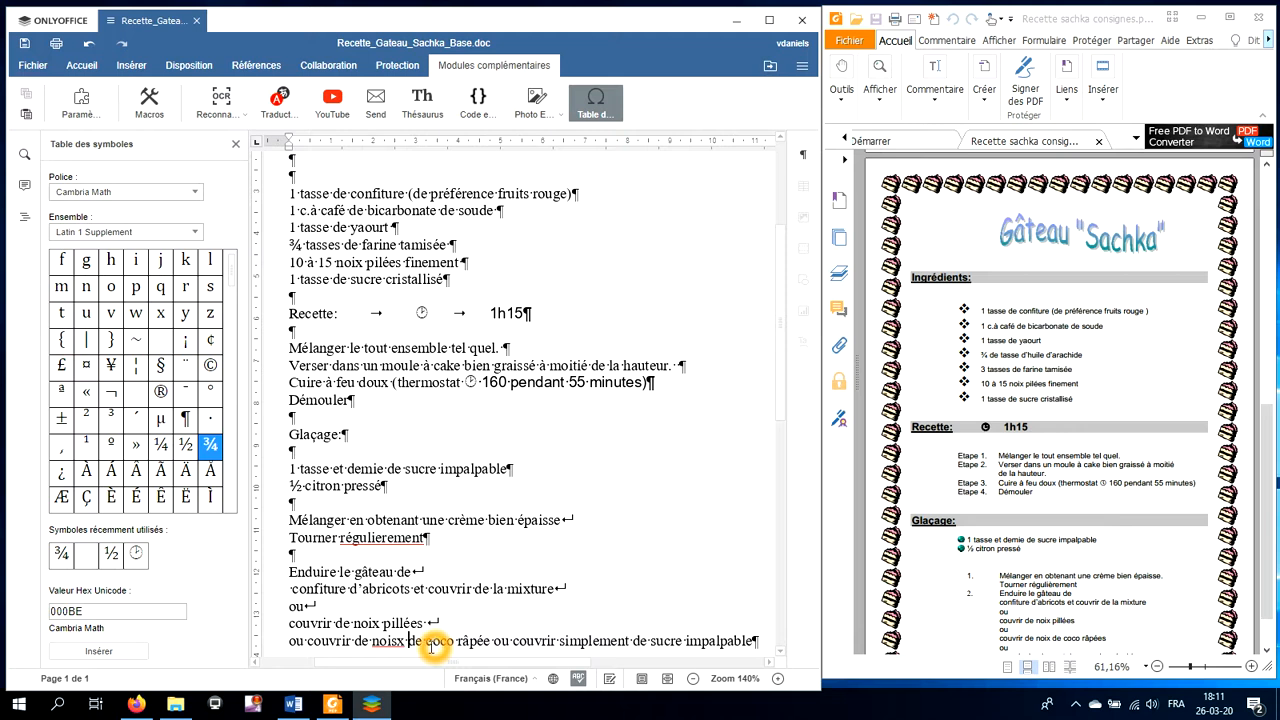
{"action": "left_click", "coordinate": [395, 643]}
{"action": "left_click", "coordinate": [397, 641]}
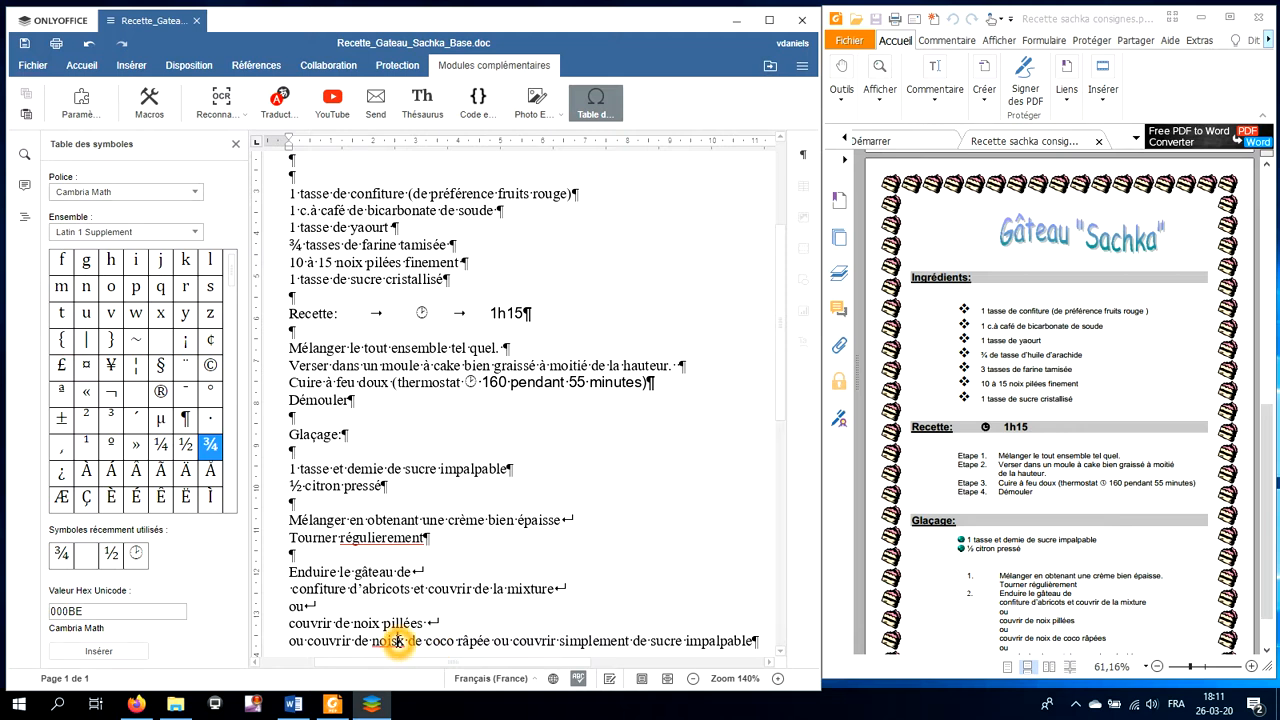
{"action": "key", "text": "BackSpace"}
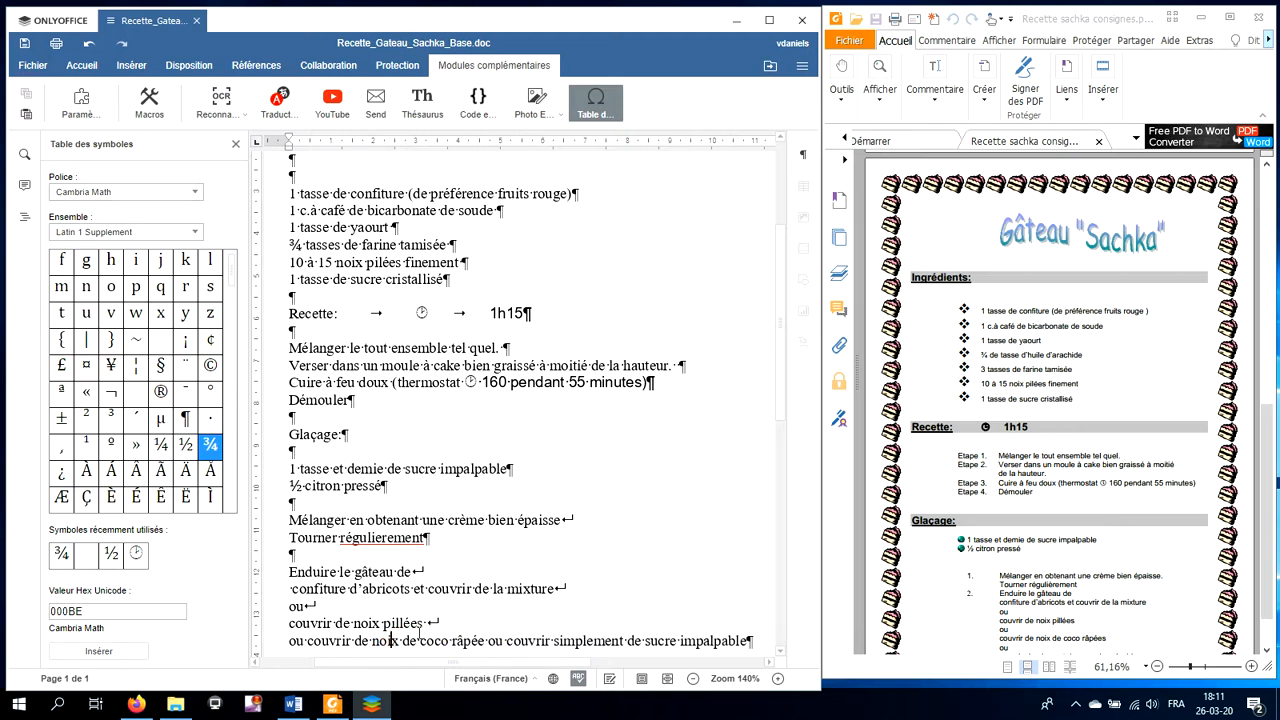
Insert line breaks after "noix de coco râpée" and after each remaining "ou" so both "couvrir" options stand on their own lines.
{"action": "left_click", "coordinate": [491, 642]}
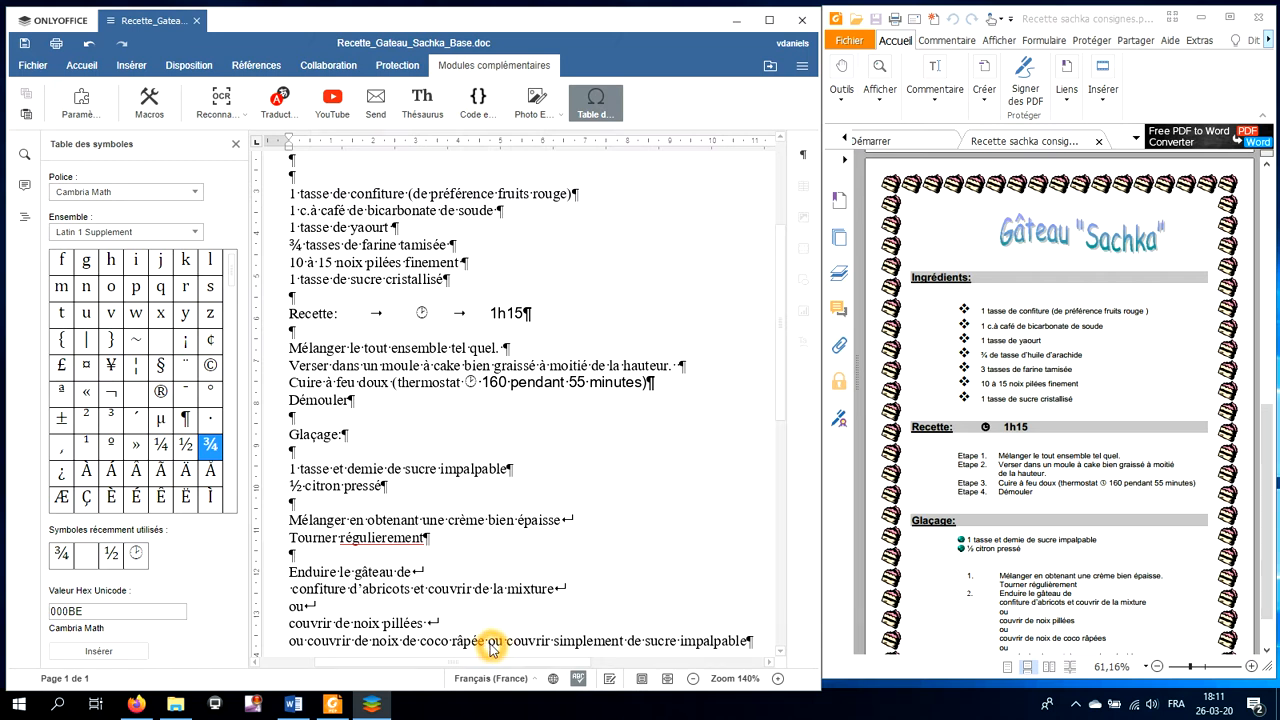
{"action": "key", "text": "shift+Return"}
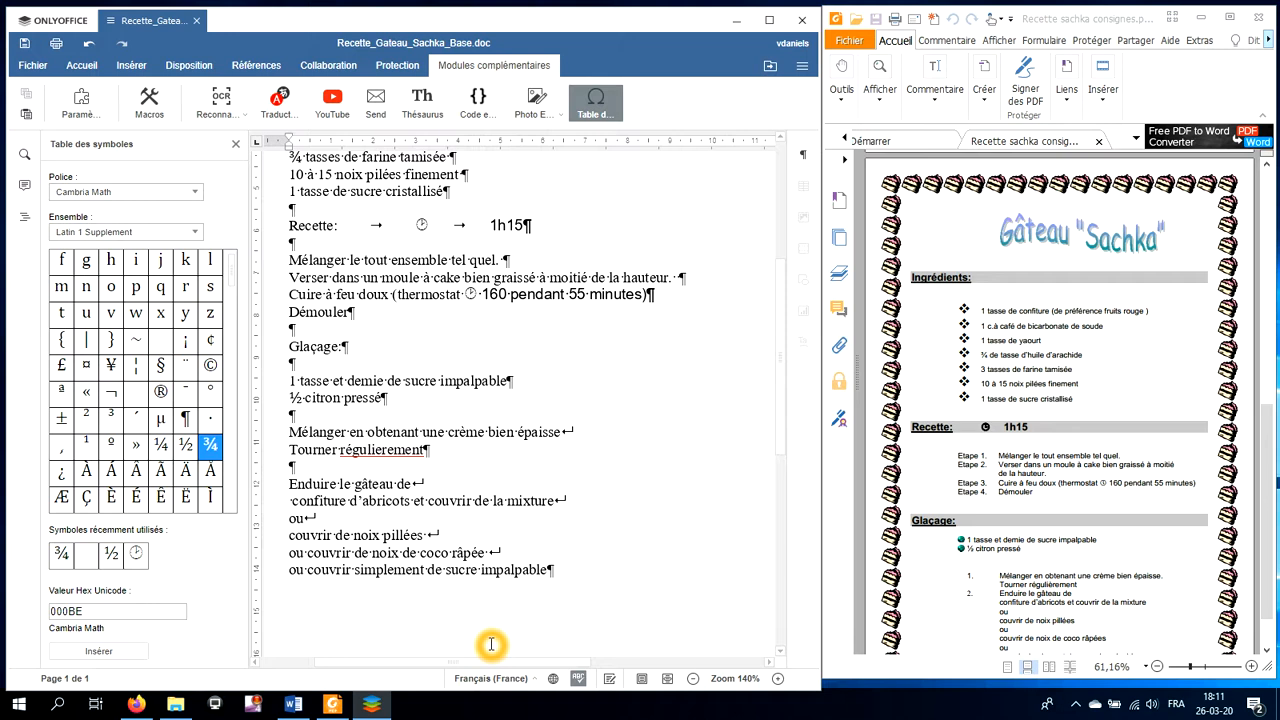
{"action": "left_click", "coordinate": [499, 621]}
{"action": "left_click", "coordinate": [307, 572]}
{"action": "left_click", "coordinate": [307, 574]}
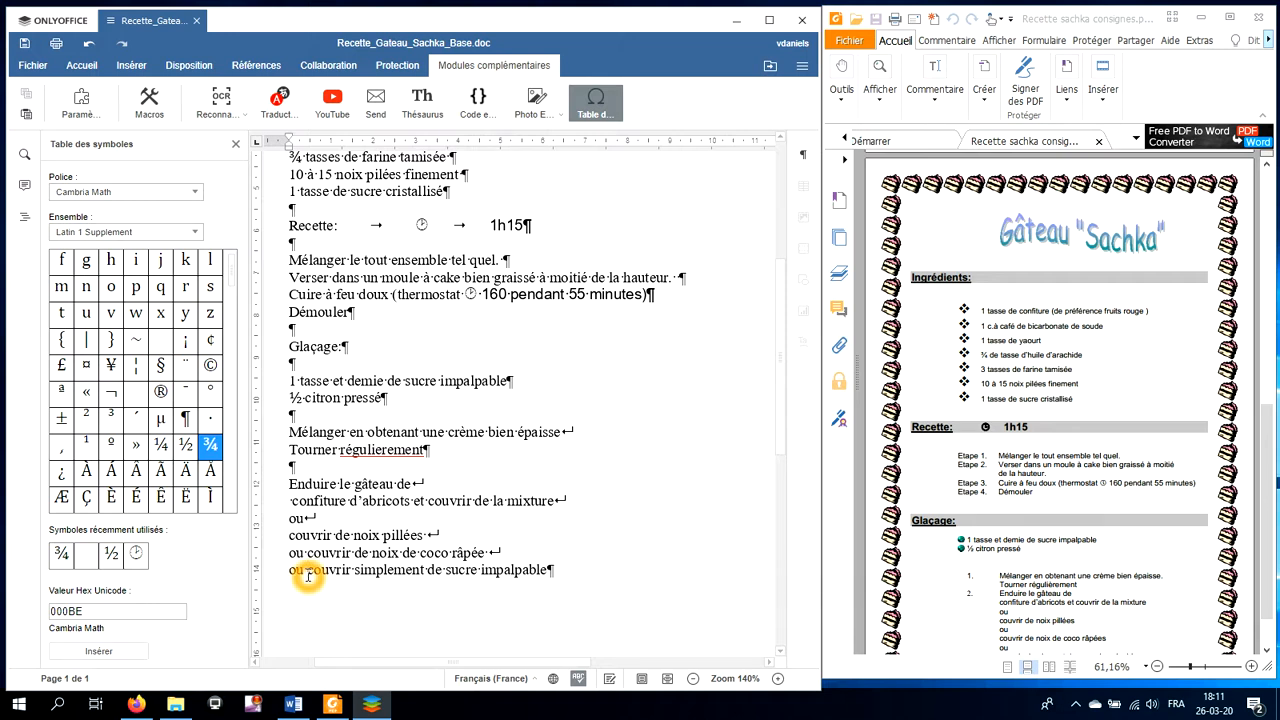
{"action": "key", "text": "shift+Return"}
{"action": "left_click", "coordinate": [305, 552]}
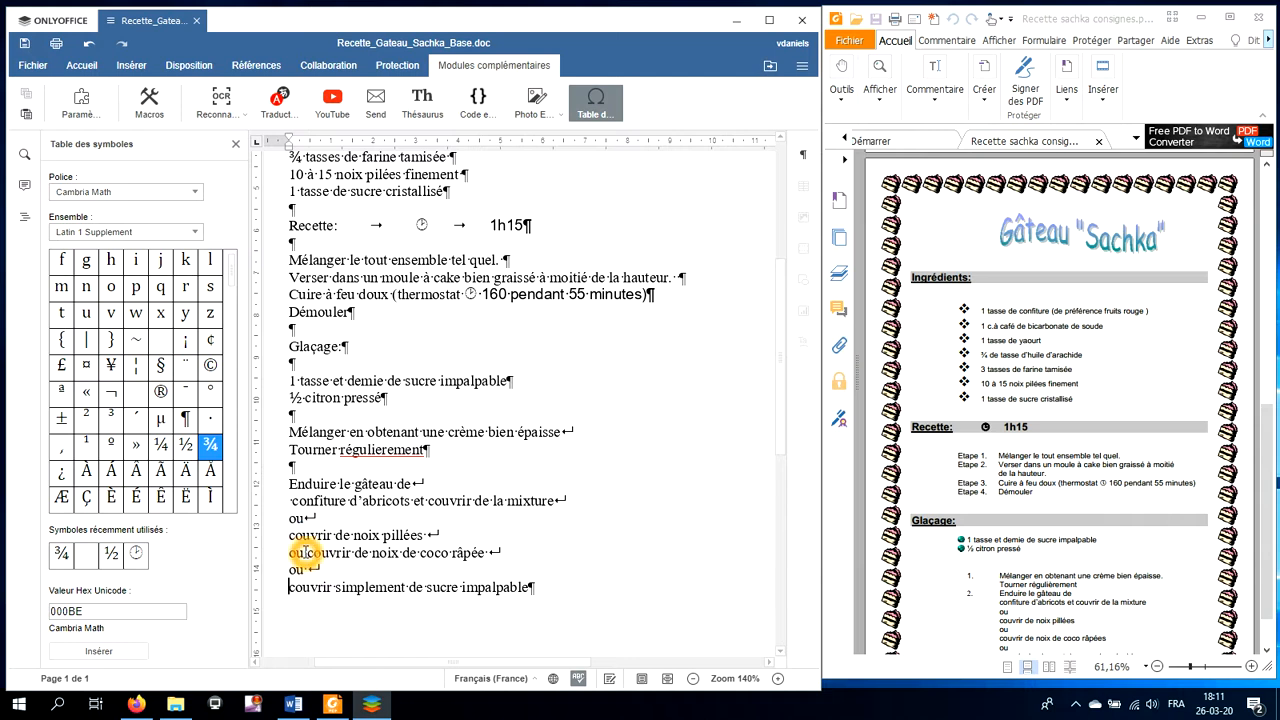
{"action": "left_click", "coordinate": [308, 556]}
{"action": "key", "text": "shift+Return"}
{"action": "left_click", "coordinate": [290, 503]}
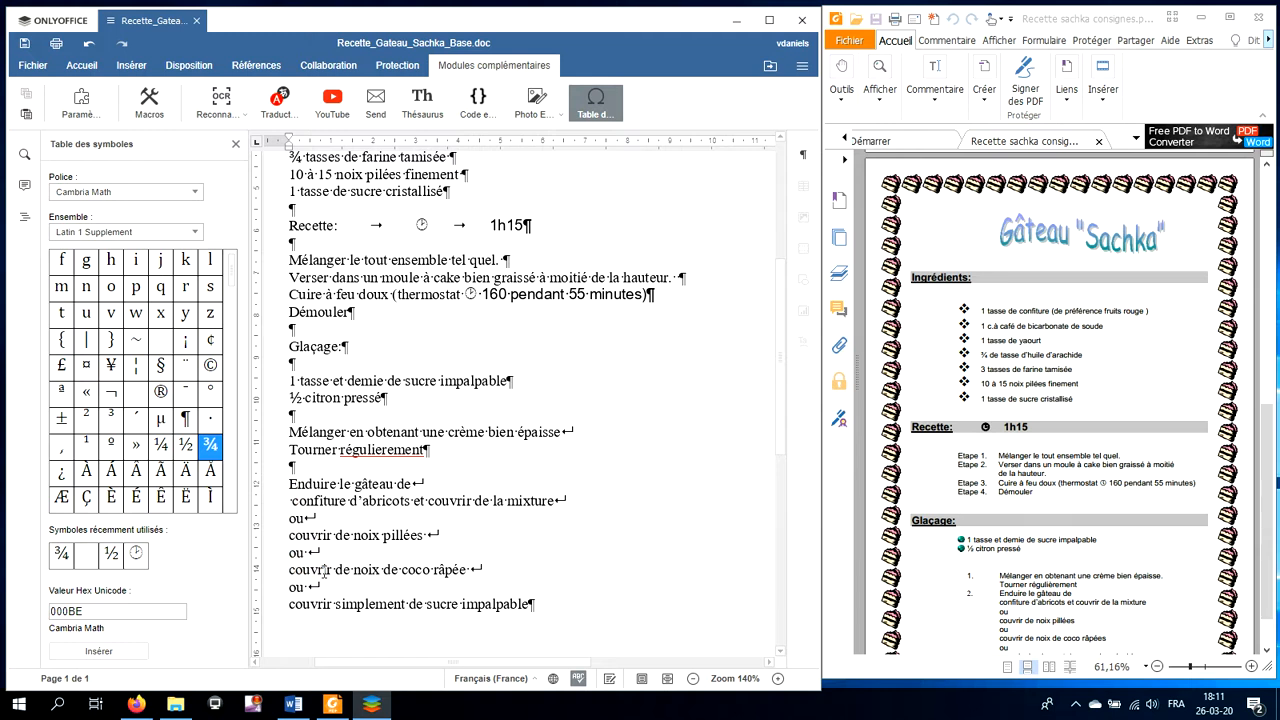
{"action": "scroll", "coordinate": [1048, 499], "scroll_direction": "down", "scroll_amount": 1}
{"action": "left_click", "coordinate": [1050, 493]}
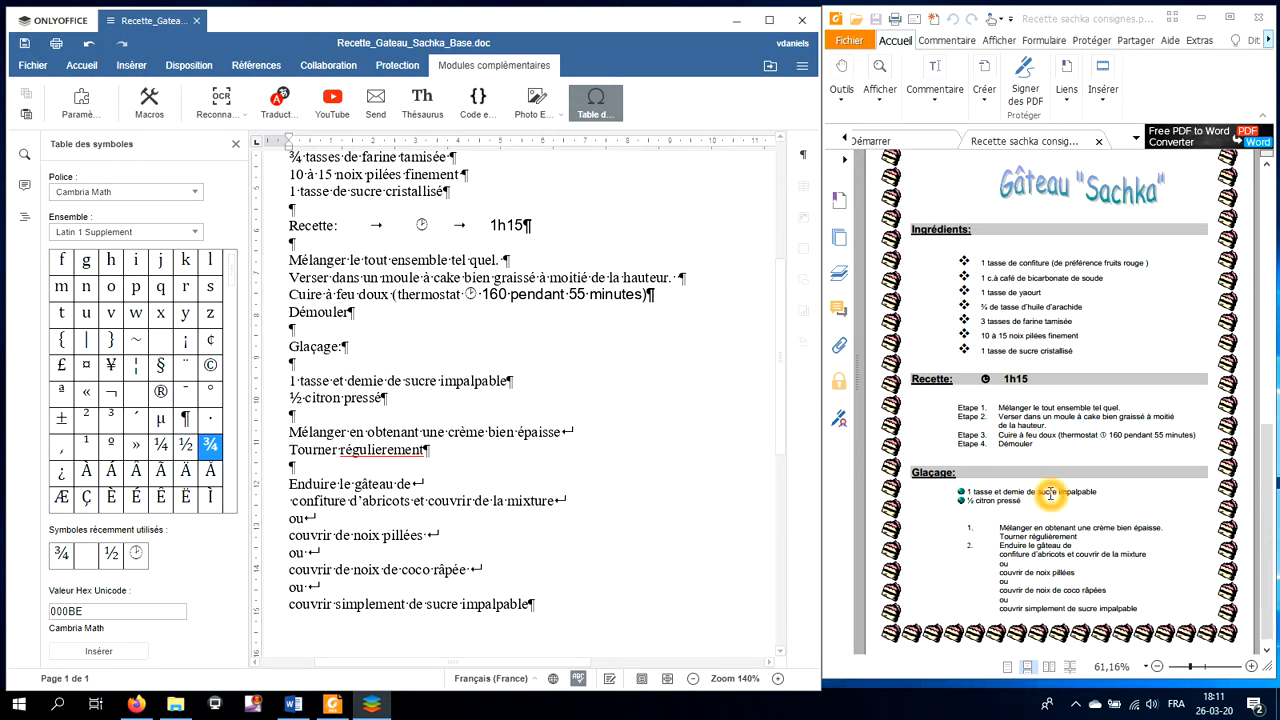